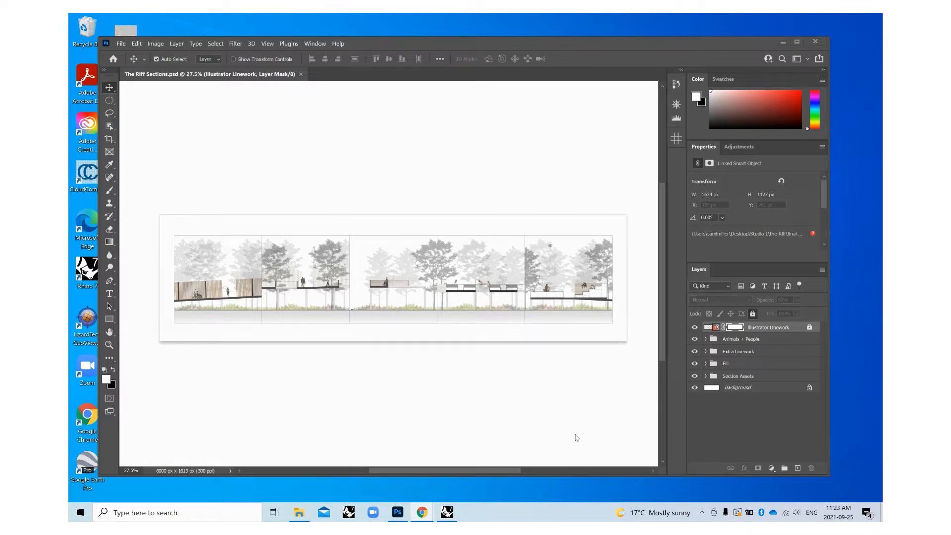
Step: Switch to the Rhino linework file and create a new layer named "Construction Lines"
key(alt+Tab)
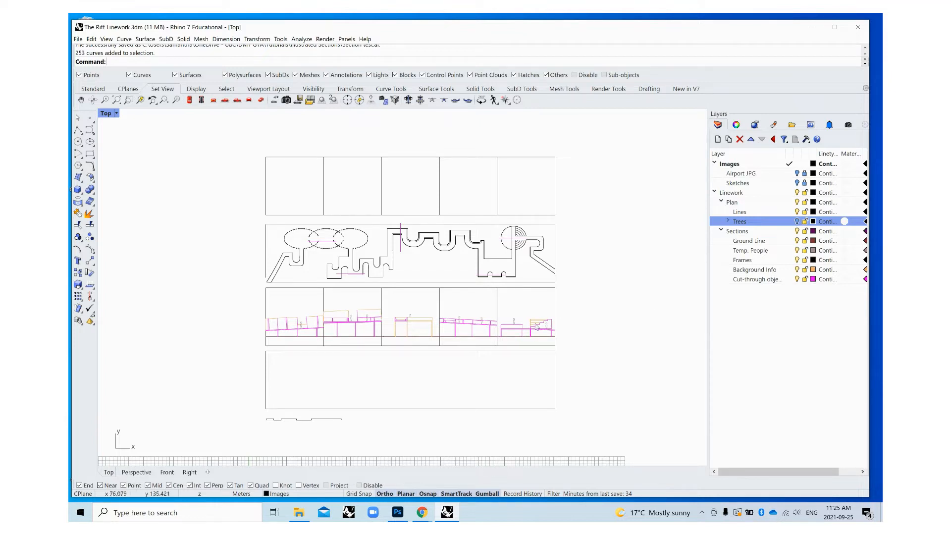
scroll(319, 327, up, 2)
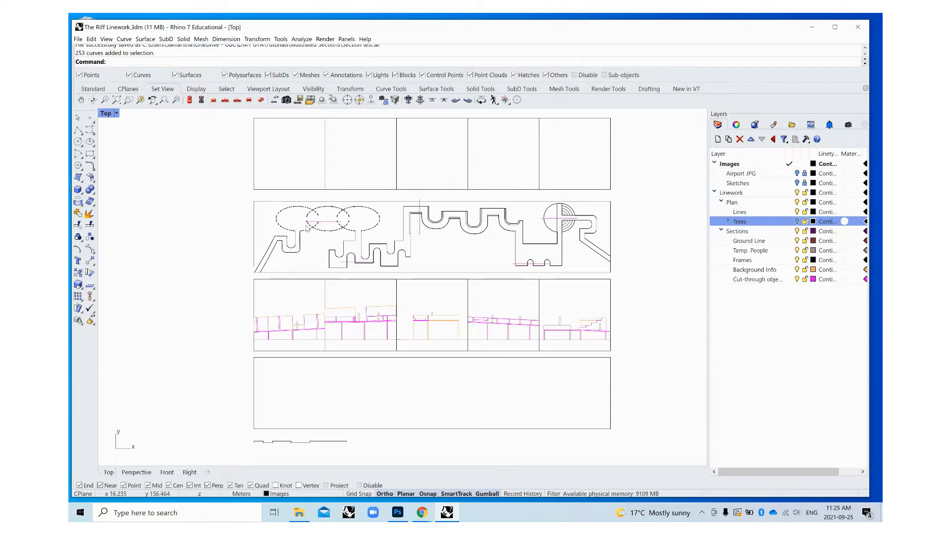
key(ctrl+n)
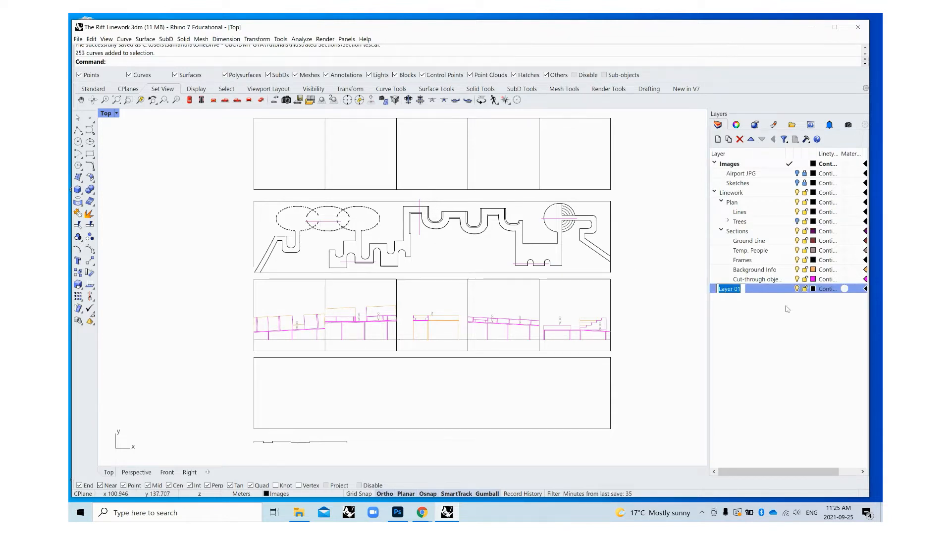
text(Constru)
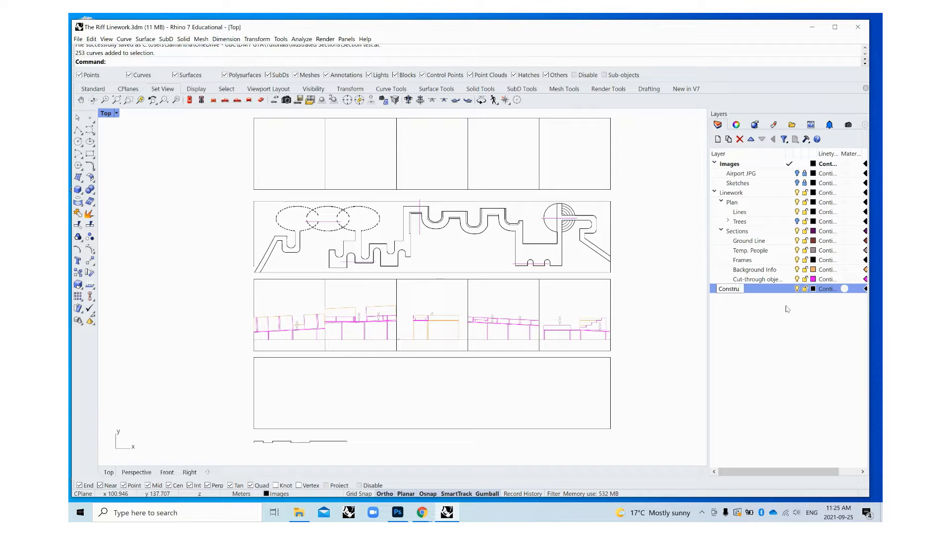
text(ction Lines)
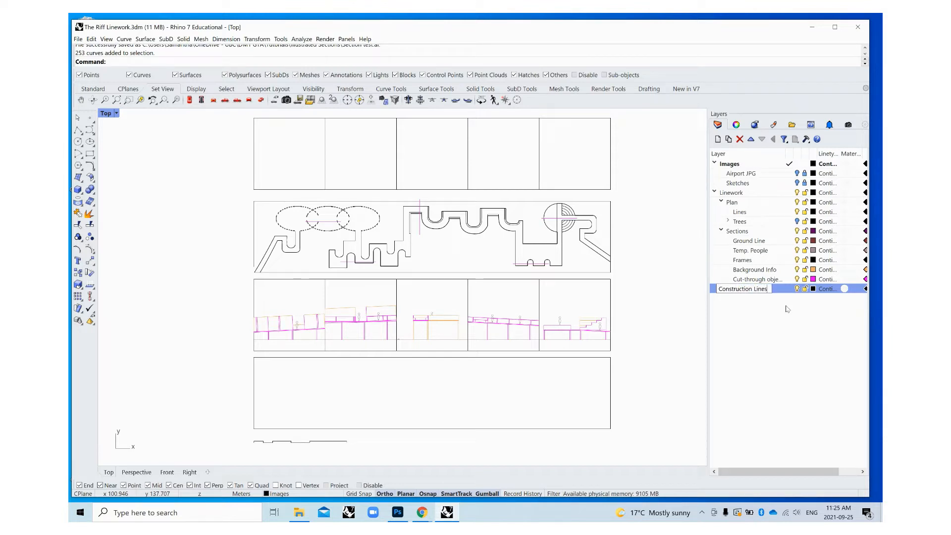
key(Return)
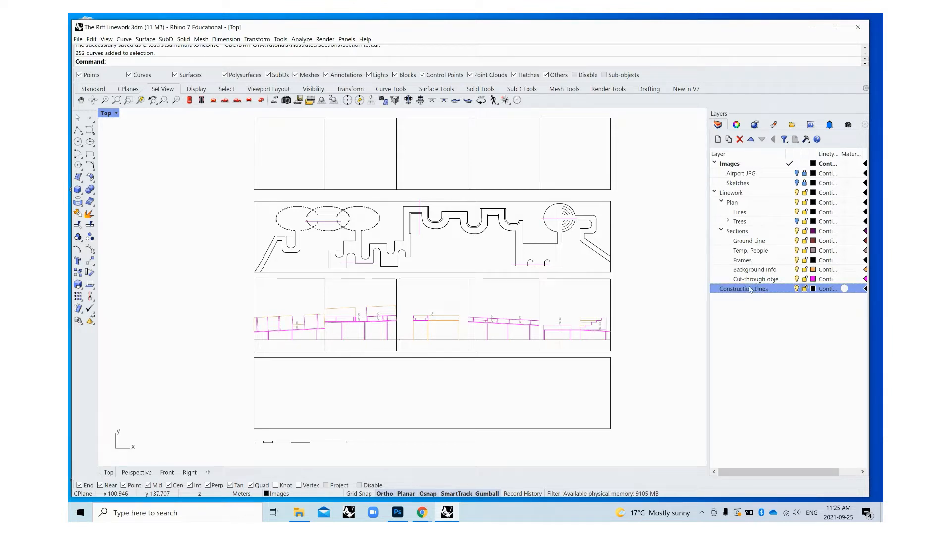
Step: Nest the Construction Lines layer under Sections and set its layer colour to Gray
drag(750, 290, 752, 237)
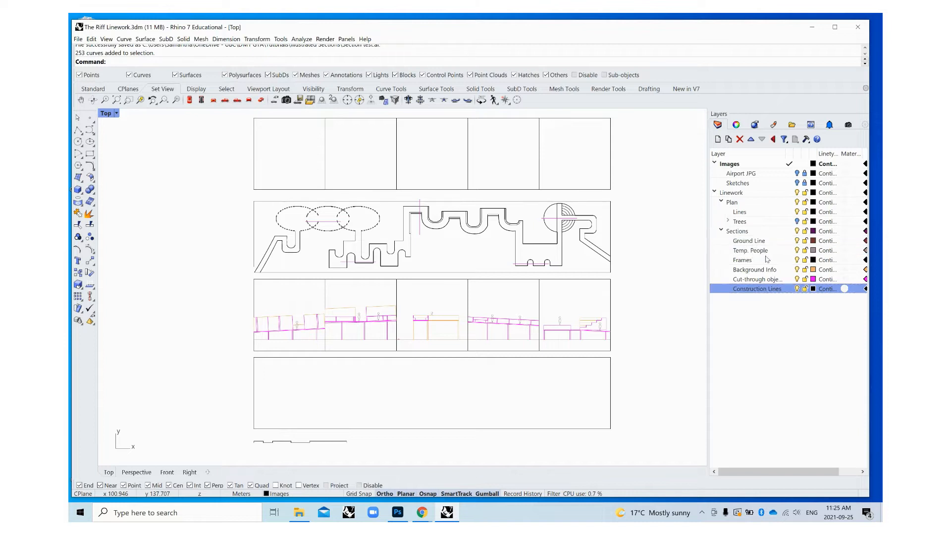
click(812, 289)
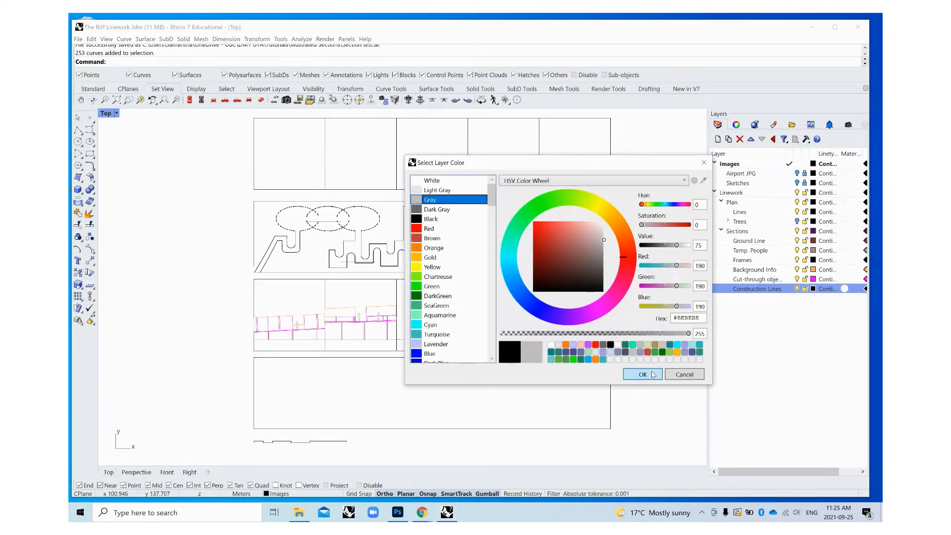
click(643, 374)
Step: Examine the plan's magenta cut lines and the matching section drawings in the frames below the plan
scroll(402, 330, up, 1)
scroll(391, 332, down, 1)
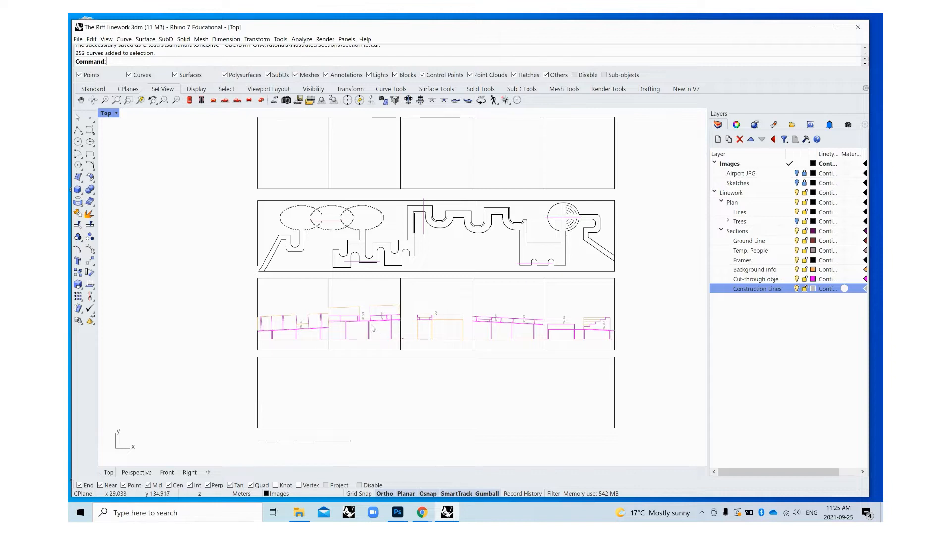
scroll(373, 328, up, 1)
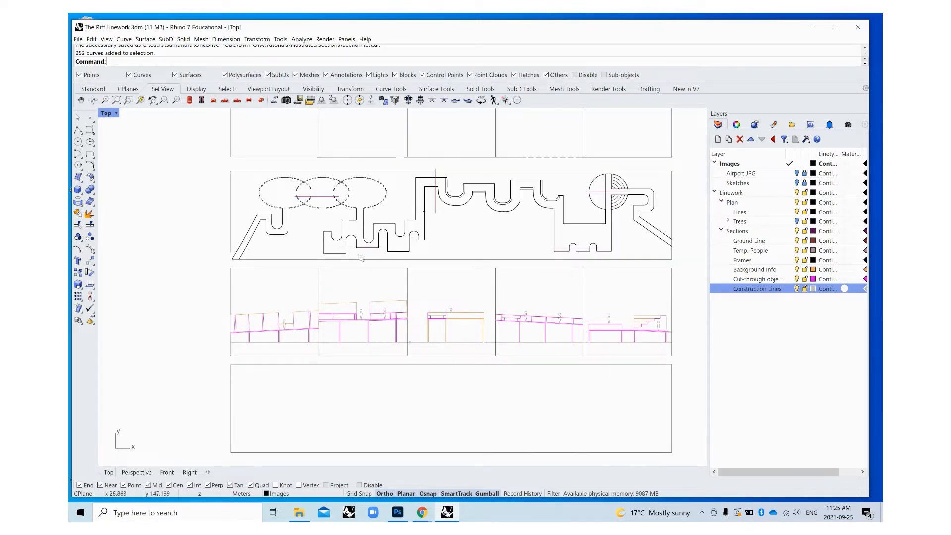
scroll(360, 257, up, 2)
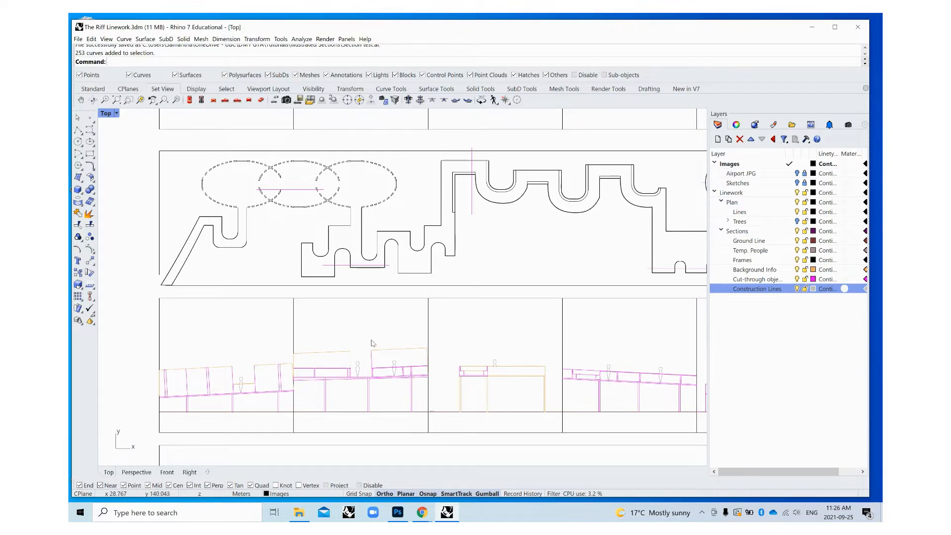
scroll(373, 343, down, 2)
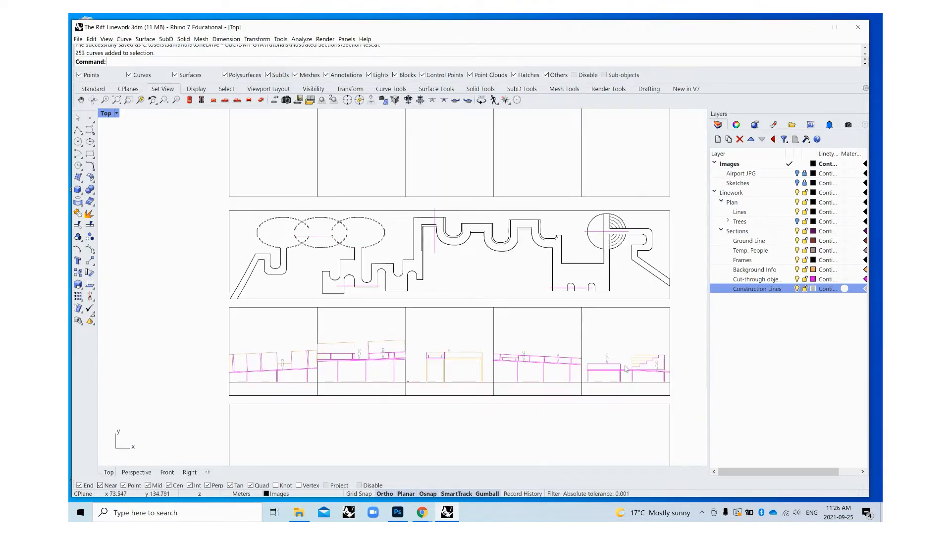
scroll(311, 314, down, 2)
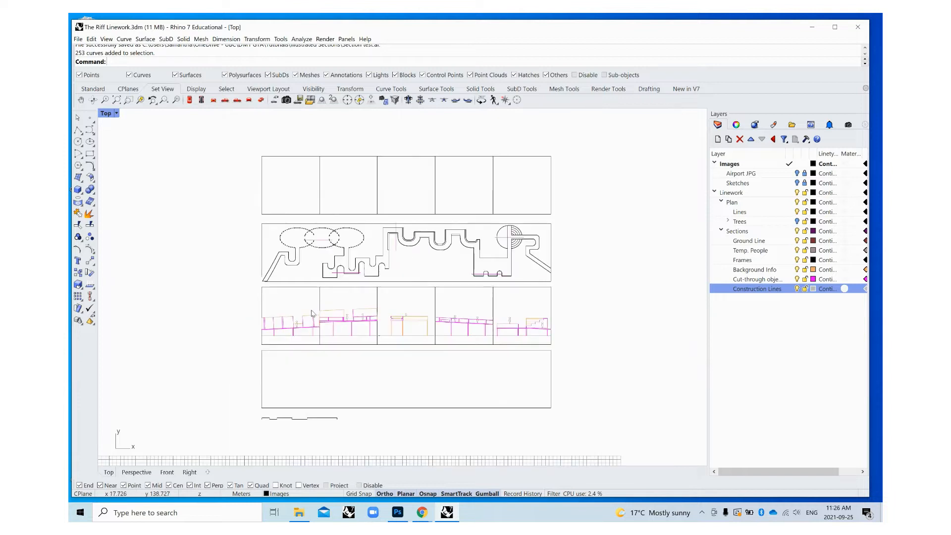
scroll(311, 313, down, 1)
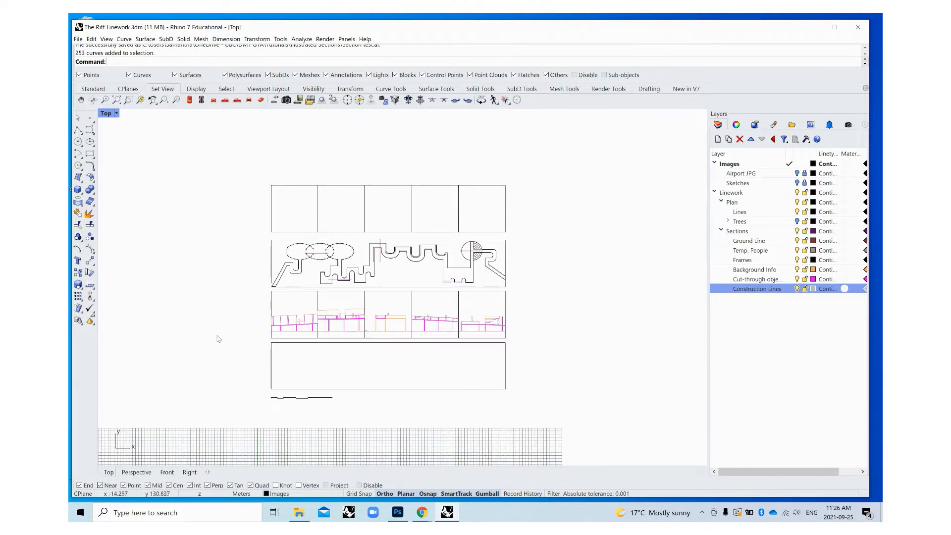
scroll(274, 344, up, 2)
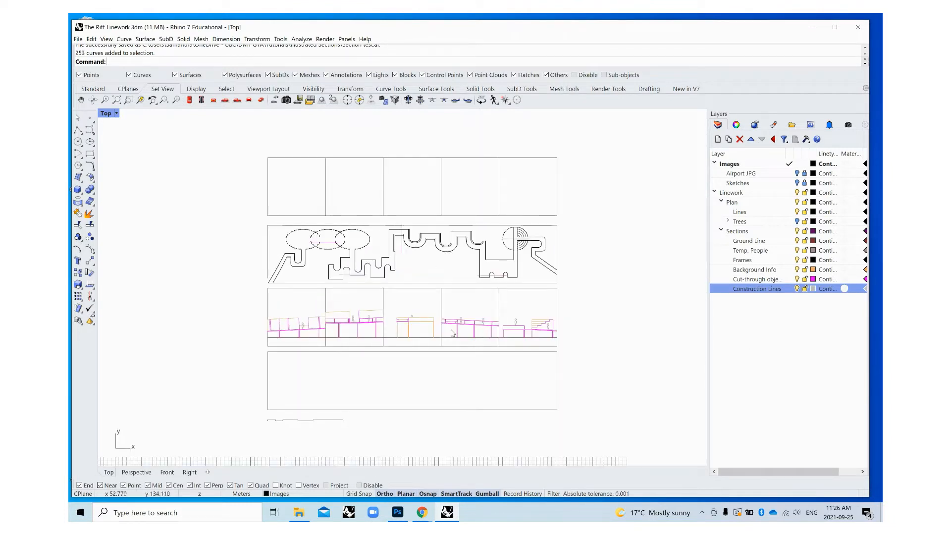
scroll(469, 345, up, 2)
scroll(469, 345, down, 2)
scroll(323, 283, up, 4)
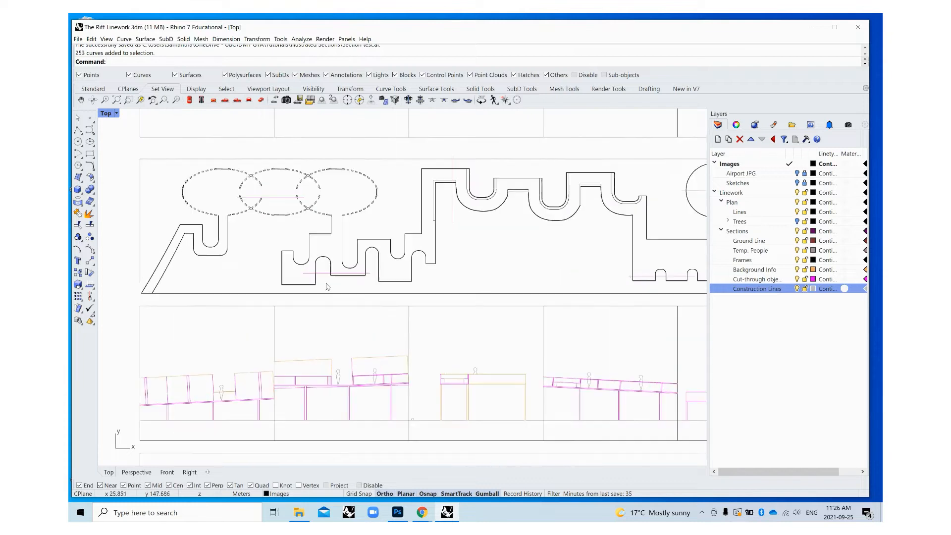
scroll(403, 280, down, 5)
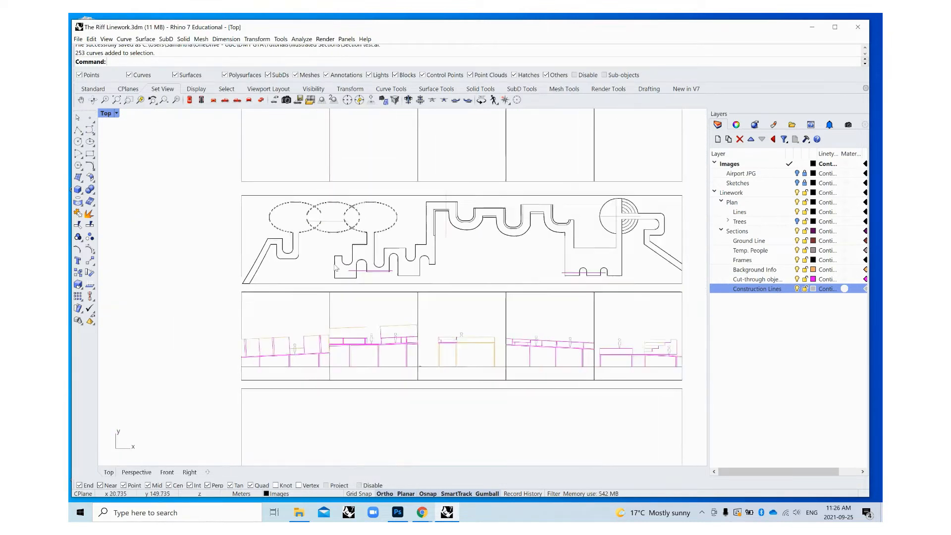
Step: Copy all the plan linework, without its frame, to the empty area right of the stacked drawings
drag(546, 276, 290, 221)
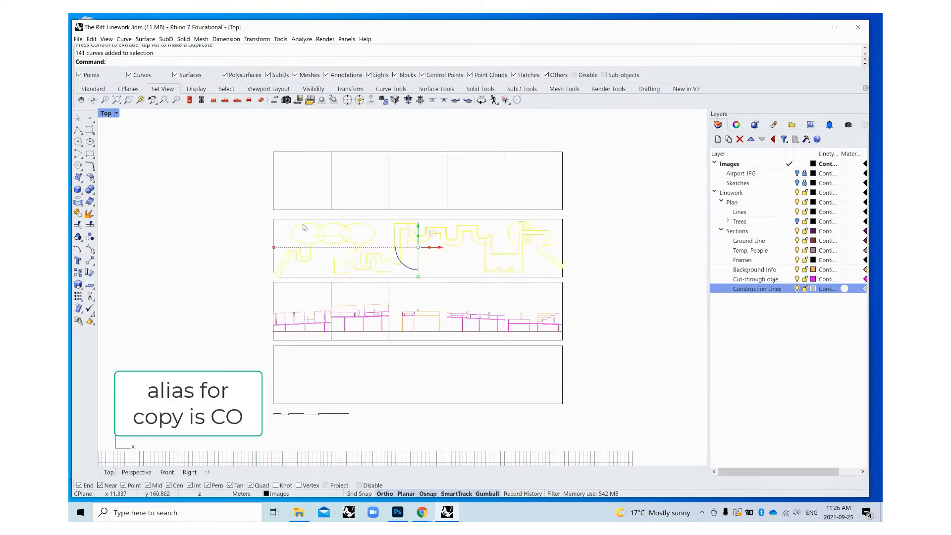
text(co)
key(Return)
click(418, 246)
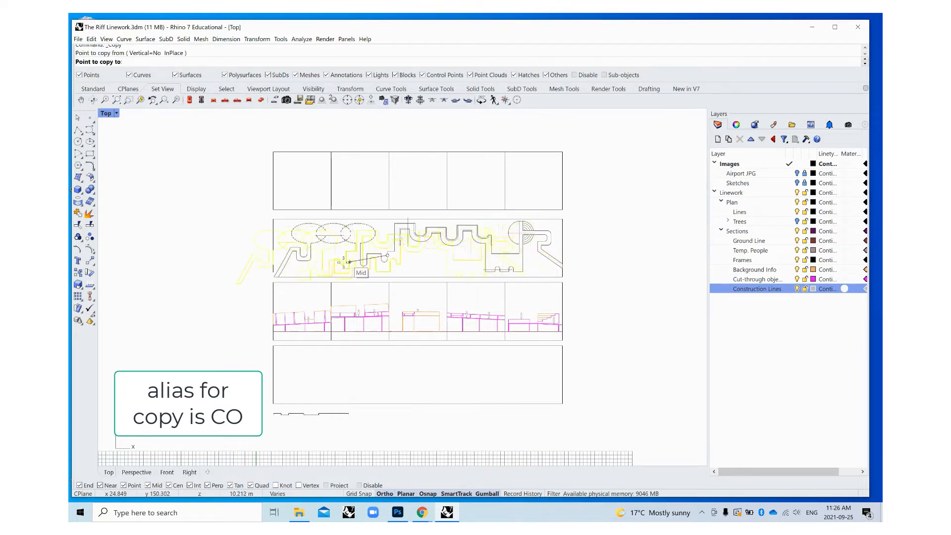
scroll(376, 255, down, 3)
click(538, 255)
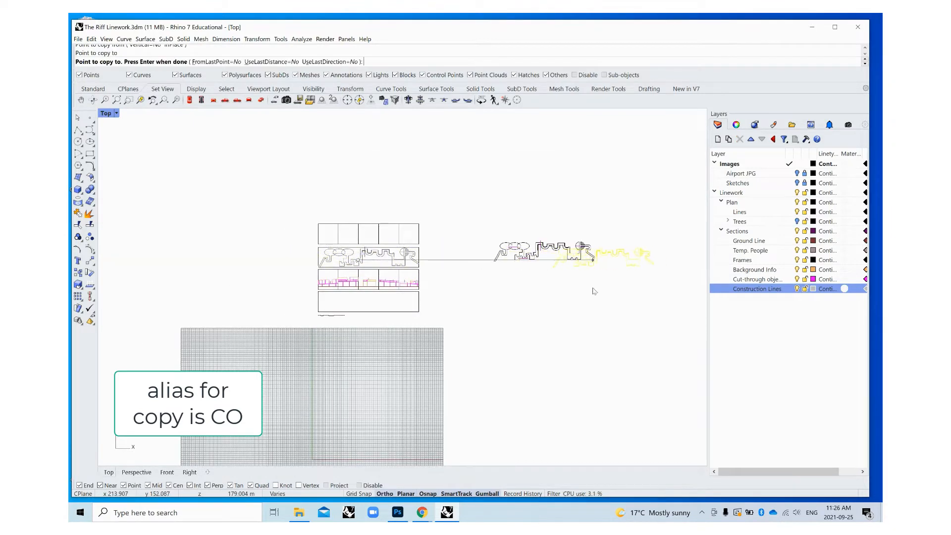
key(Return)
Step: Try rotating the copied plan a quarter turn so that it stands vertically, and undo the rotation
scroll(569, 280, up, 4)
scroll(467, 254, up, 5)
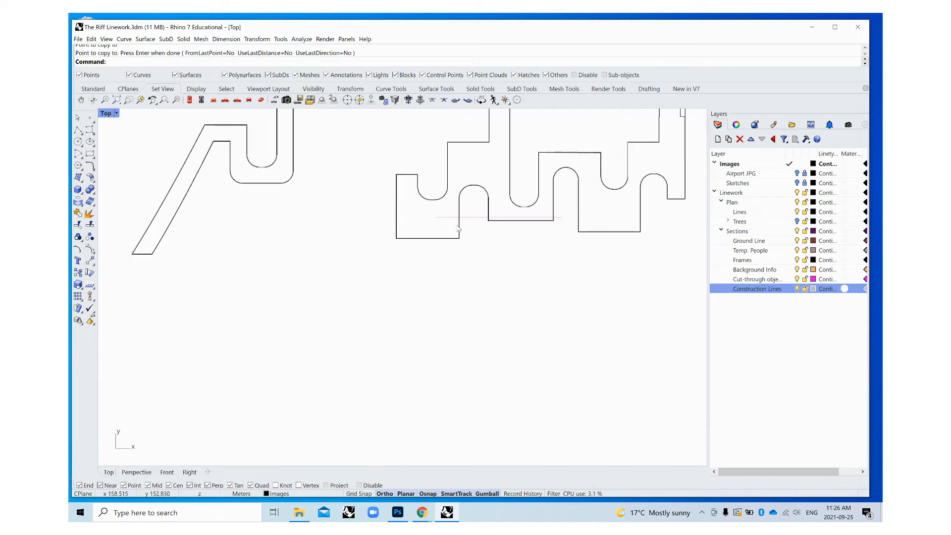
scroll(438, 221, down, 4)
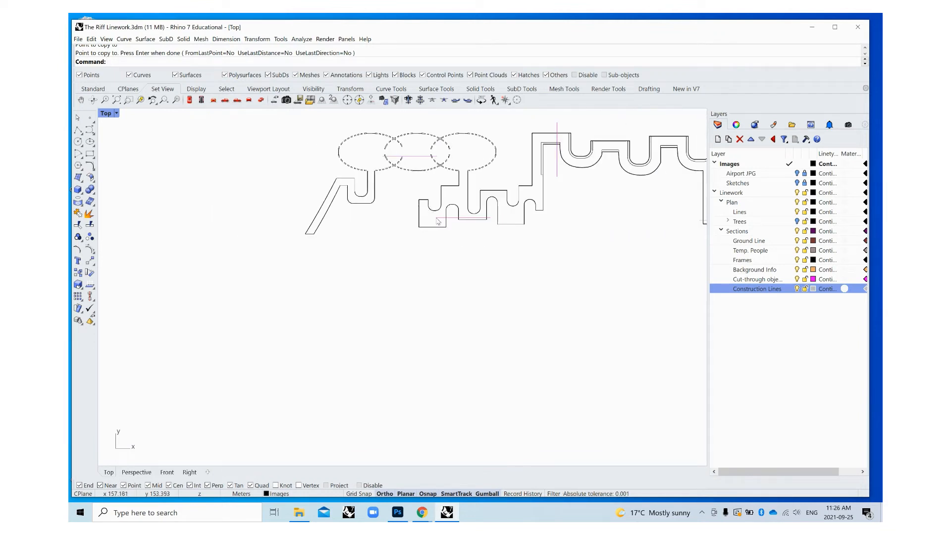
scroll(407, 338, down, 3)
scroll(506, 240, up, 3)
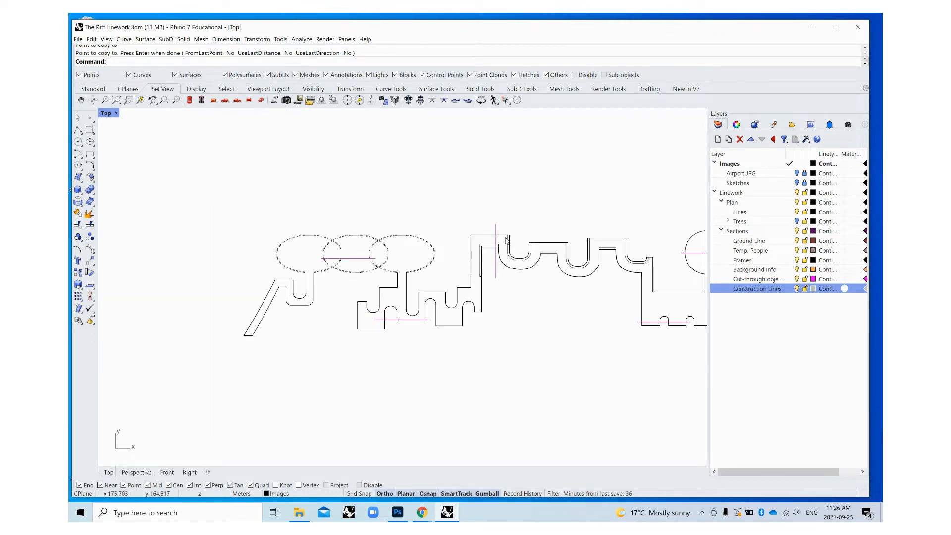
scroll(498, 224, down, 4)
drag(606, 354, 298, 233)
drag(452, 309, 485, 315)
click(541, 318)
scroll(540, 316, up, 2)
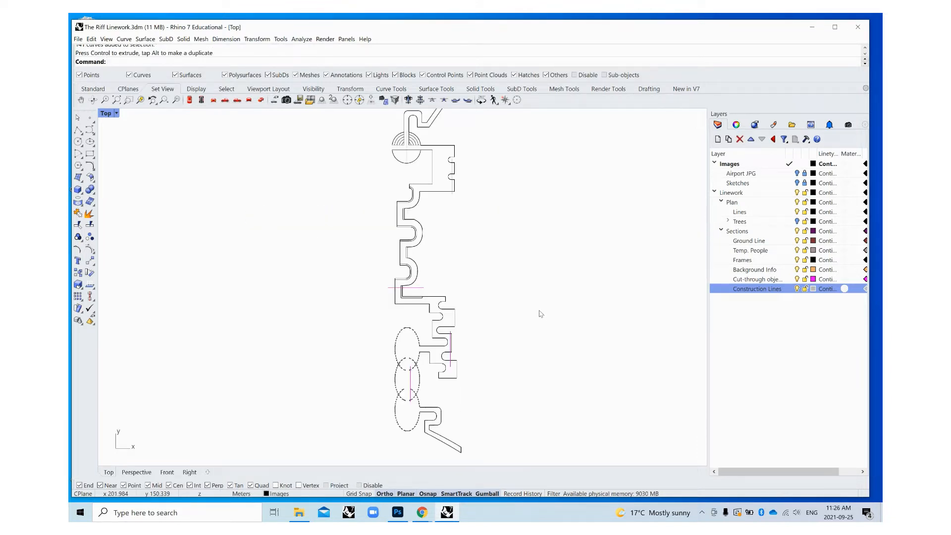
scroll(486, 243, down, 2)
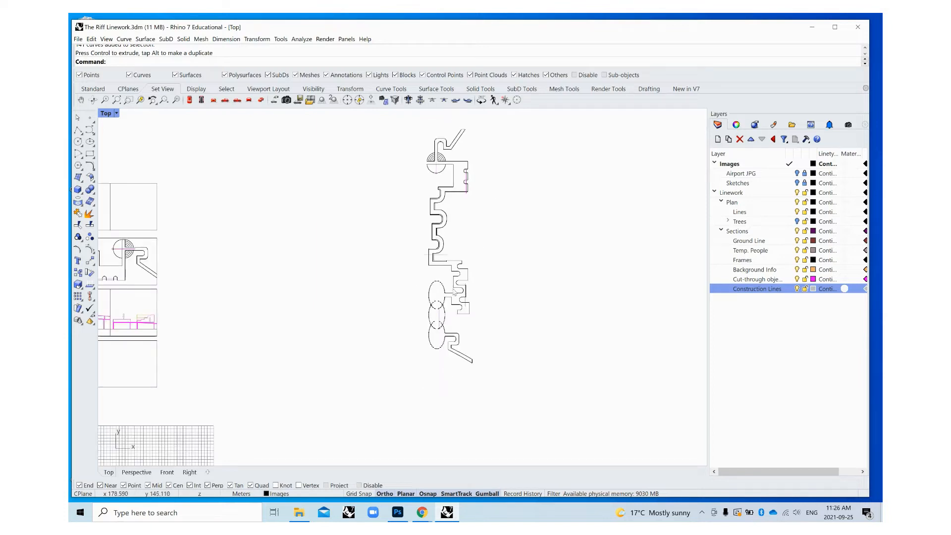
scroll(550, 237, down, 3)
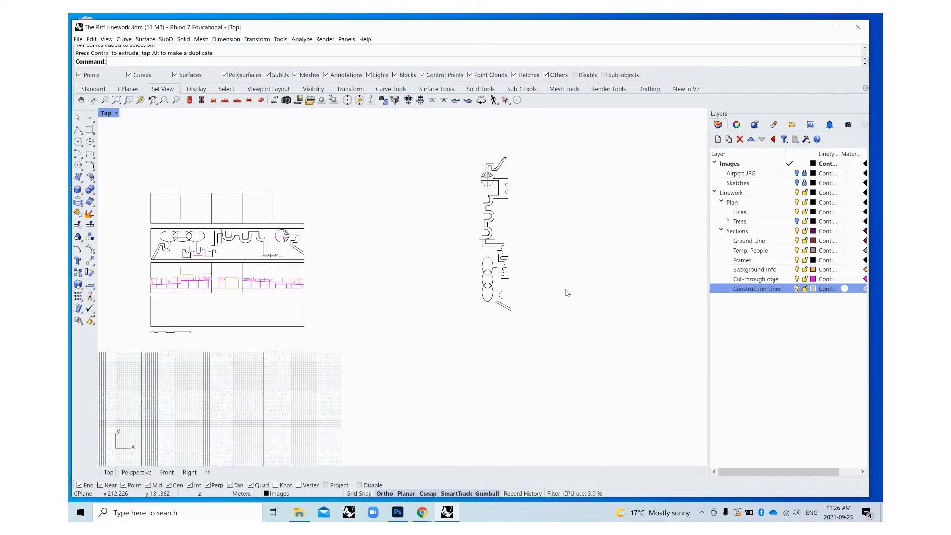
key(ctrl+z)
key(Escape)
Step: Make Construction Lines the current layer and draw a vertical line down from the left end of the copied plan's lower-left cut line
scroll(456, 263, up, 4)
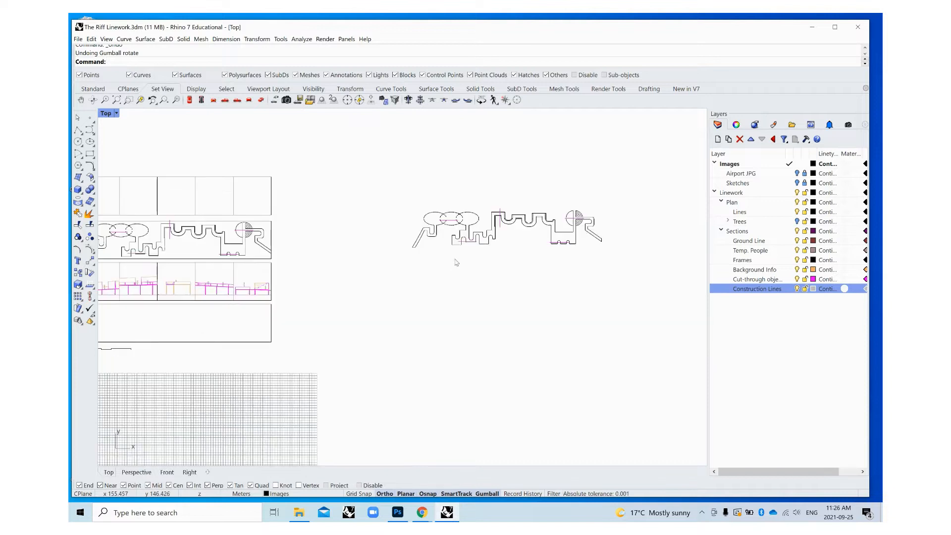
scroll(476, 234, up, 3)
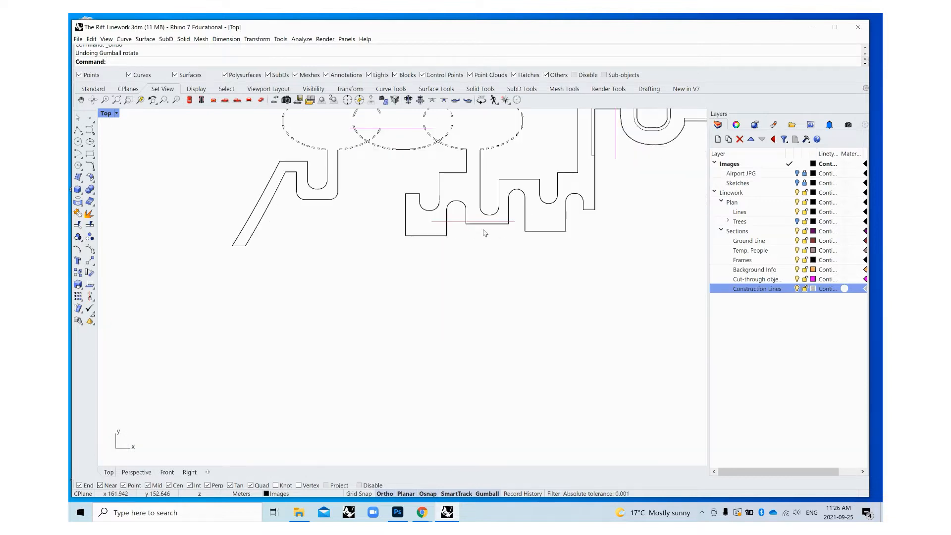
click(788, 290)
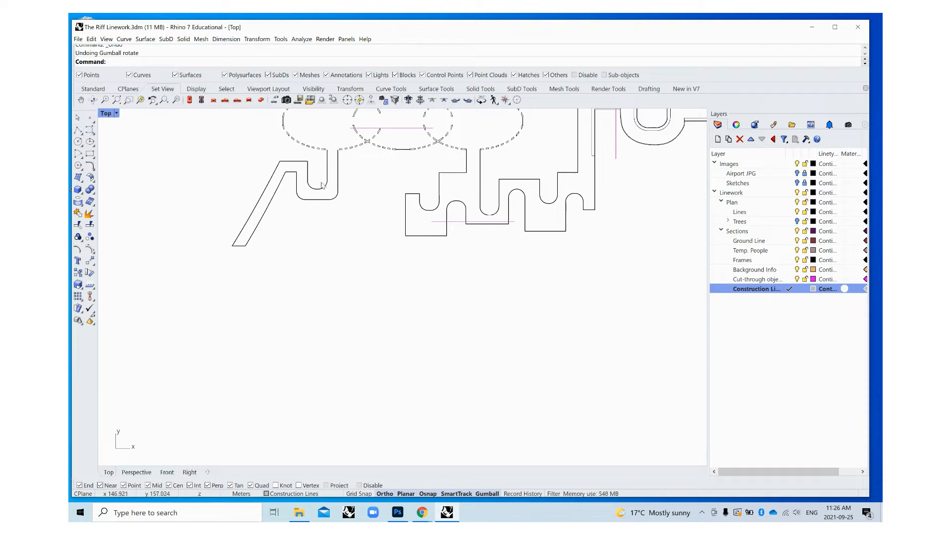
key(Return)
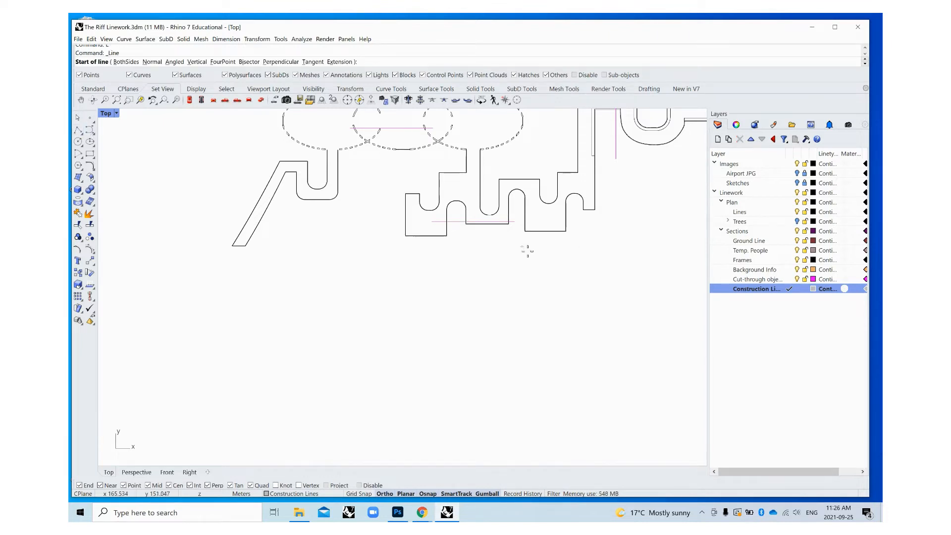
click(432, 222)
click(429, 345)
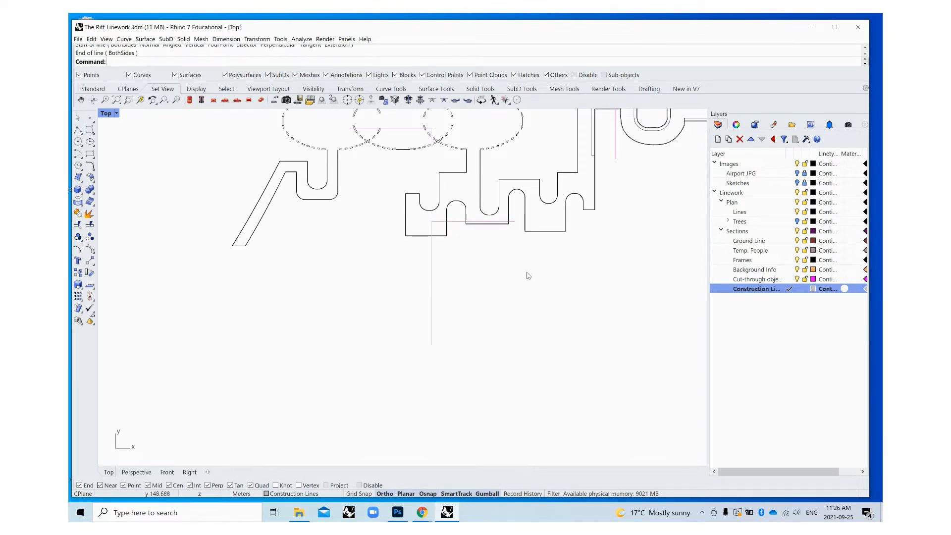
Step: Draw three vertical construction lines down from the points where the cut line crosses the plan outline, ending level with the first line
key(Return)
click(447, 222)
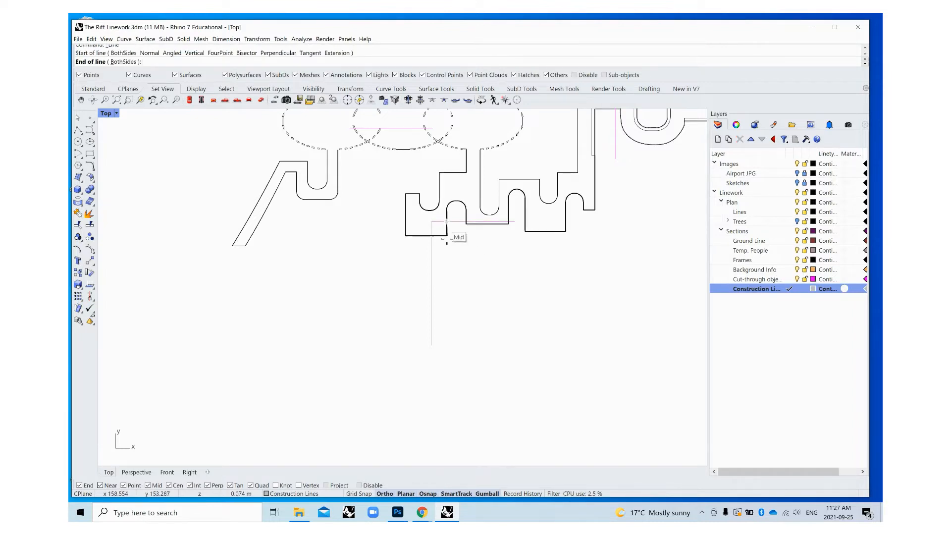
click(446, 345)
key(Return)
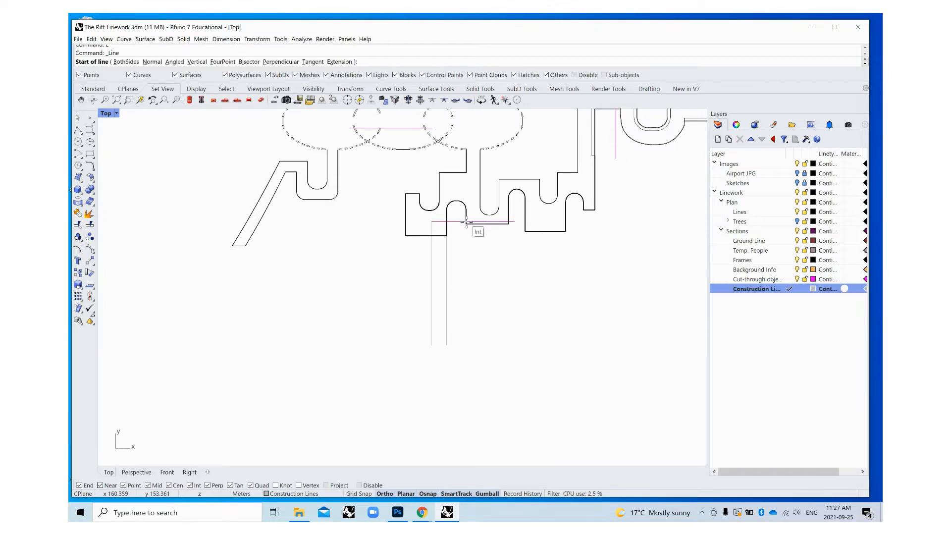
click(465, 221)
click(470, 344)
text(l)
key(Return)
click(508, 222)
click(509, 343)
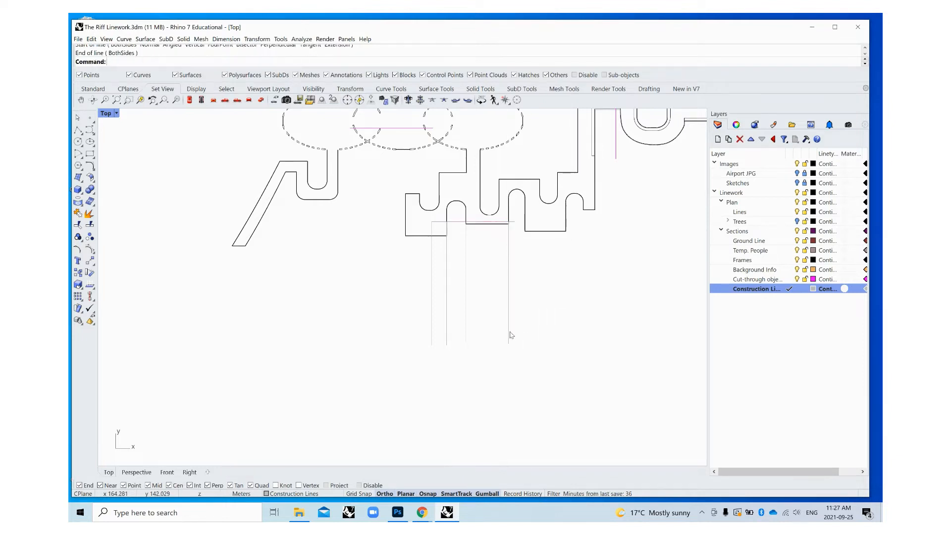
Step: Draw a vertical construction line down from the right end of the cut line, matching the other lines' length
key(Return)
click(518, 221)
click(533, 342)
scroll(502, 371, down, 2)
scroll(540, 320, up, 1)
scroll(524, 340, down, 2)
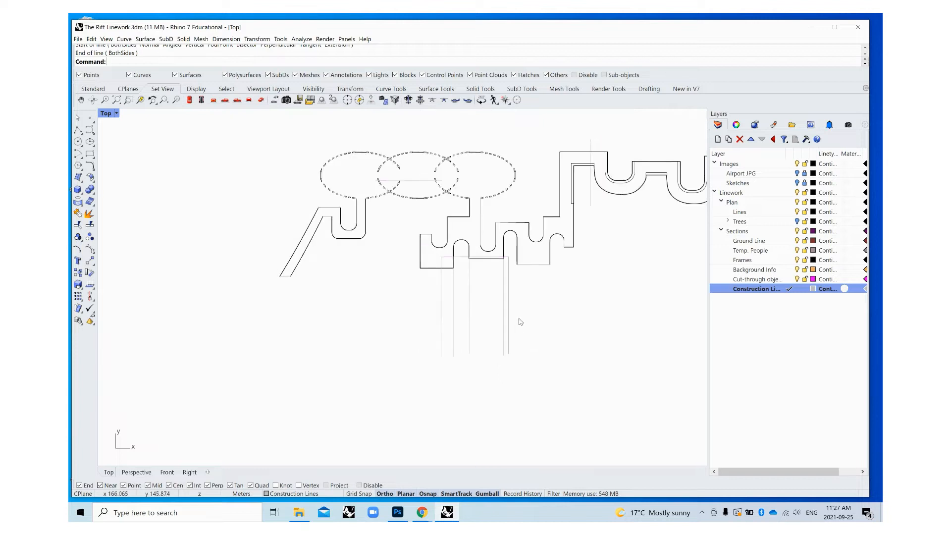
scroll(519, 290, up, 2)
scroll(486, 243, up, 1)
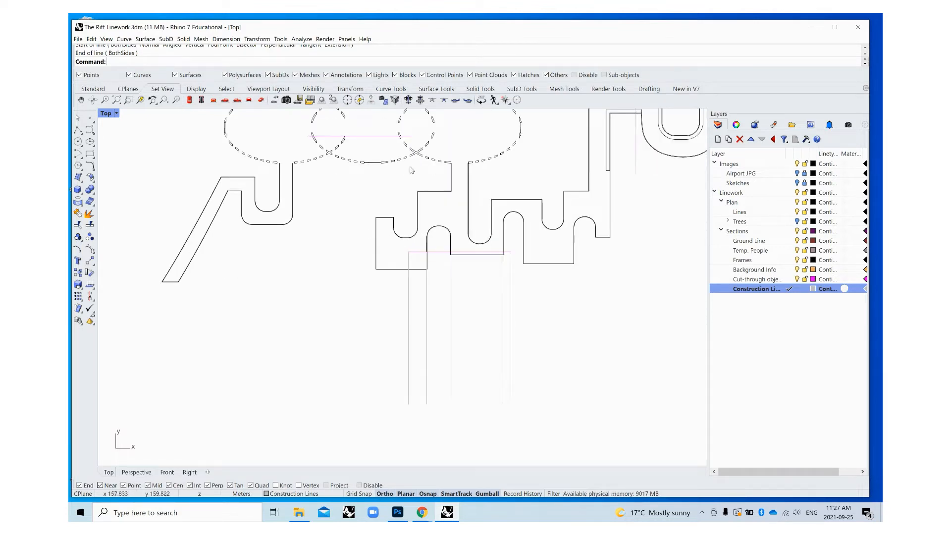
scroll(455, 197, up, 1)
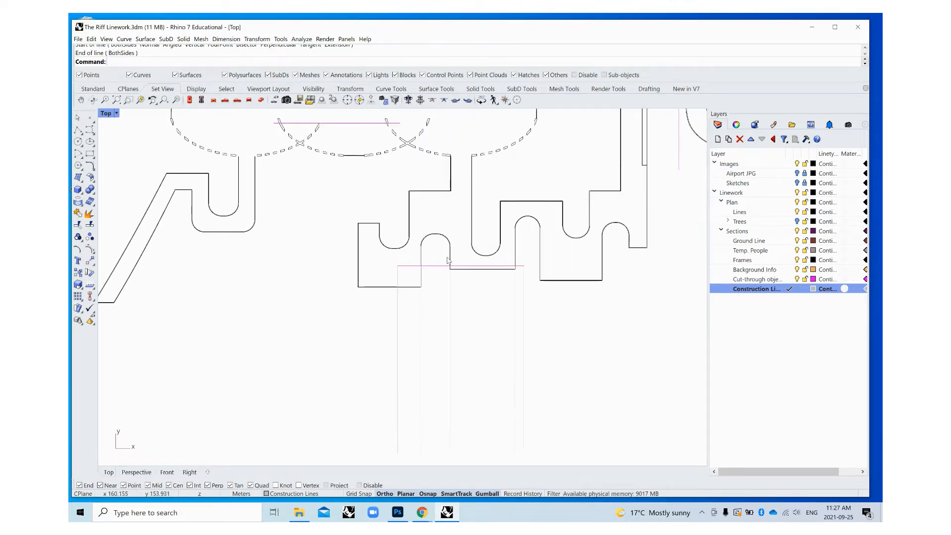
text(l)
key(Return)
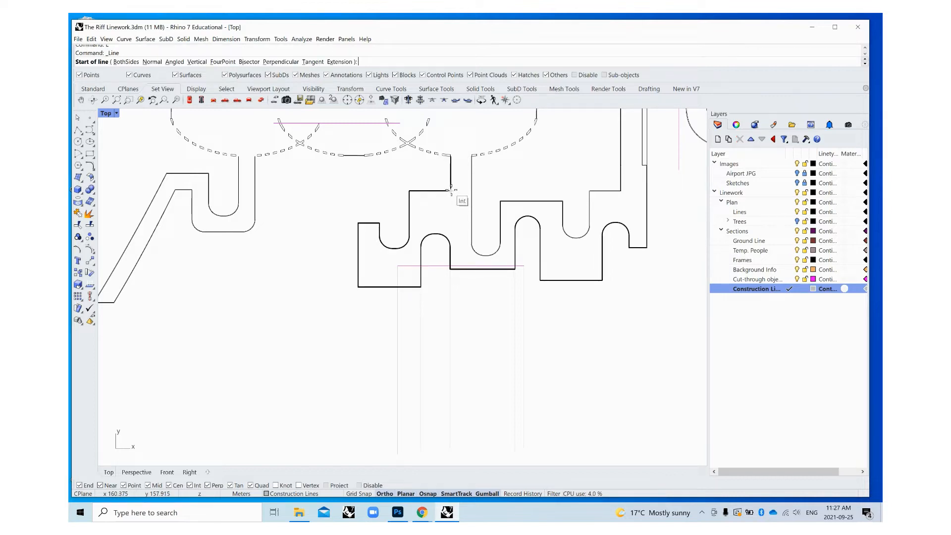
click(450, 191)
scroll(456, 435, up, 2)
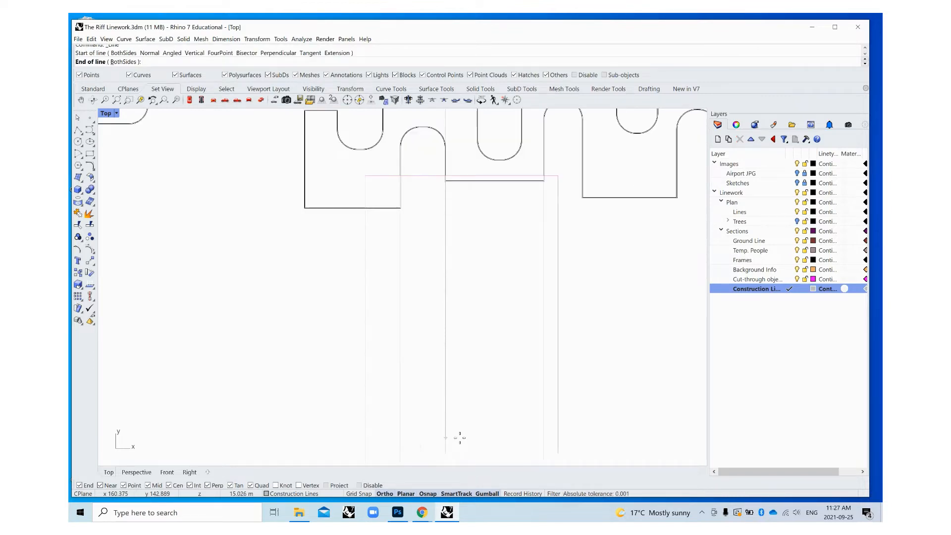
scroll(456, 436, down, 4)
key(Escape)
Step: Draw vertical construction lines down past the cut line from the right edge of the third tree's stem and from the top of its ellipse
scroll(473, 264, up, 1)
key(Return)
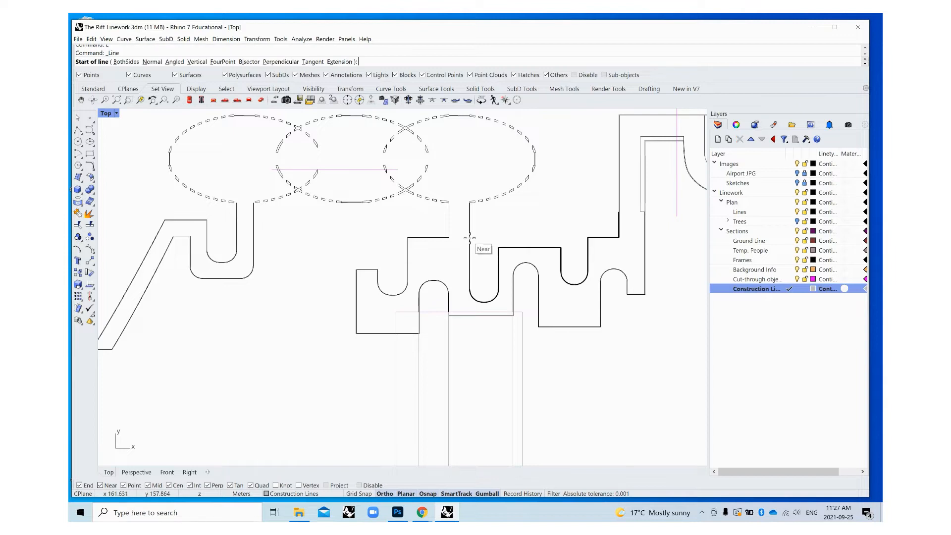
click(469, 238)
click(479, 456)
scroll(500, 253, down, 2)
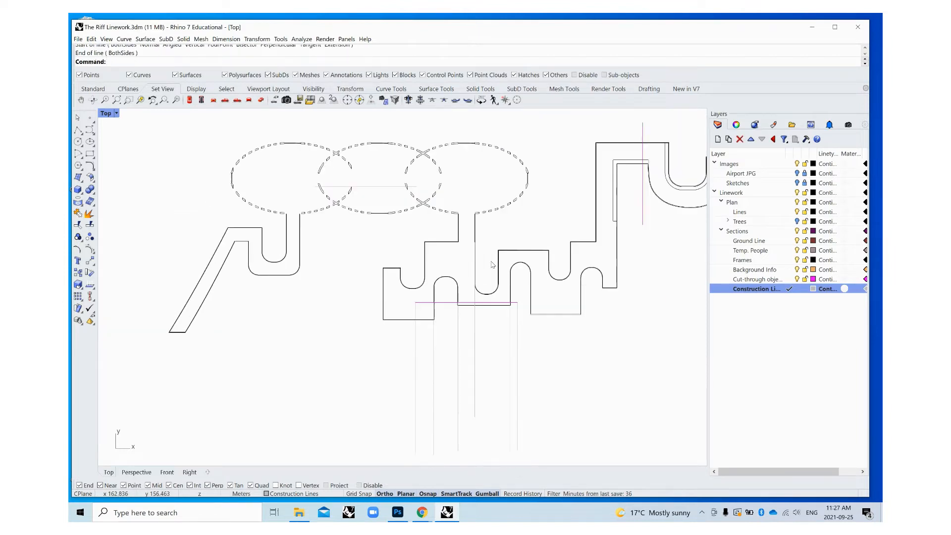
key(Return)
click(478, 144)
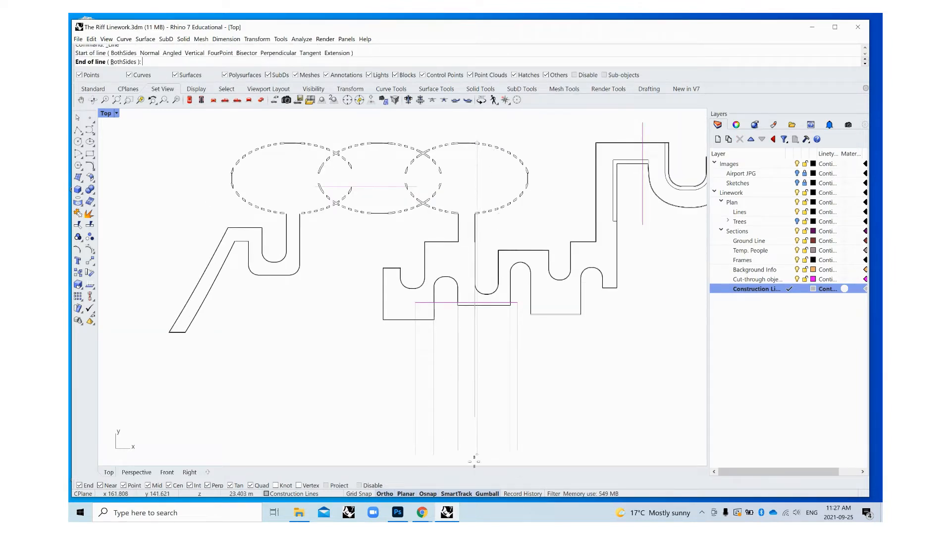
click(489, 427)
Step: Draw two more vertical construction lines, one from the ellipse's top above the stem's left edge and one from the outline corner right of the stem
key(Return)
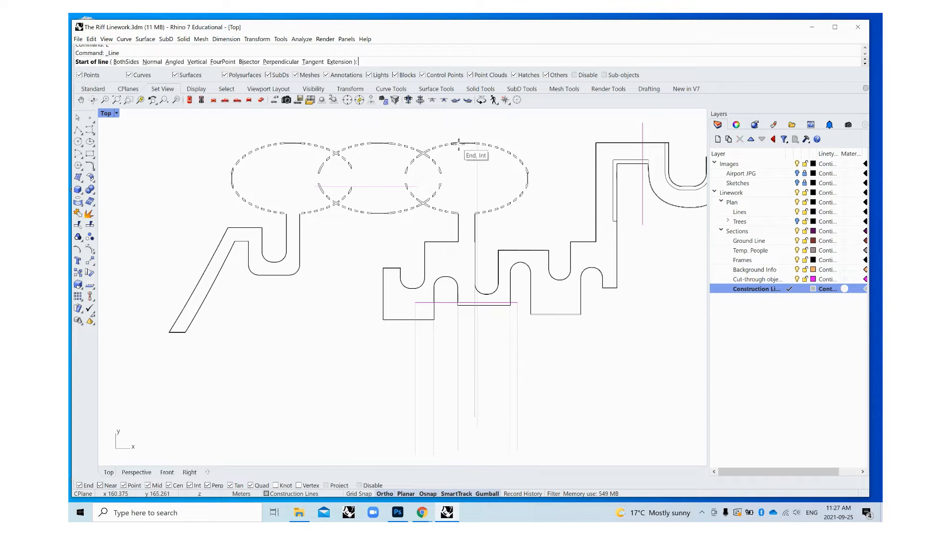
click(458, 143)
click(452, 431)
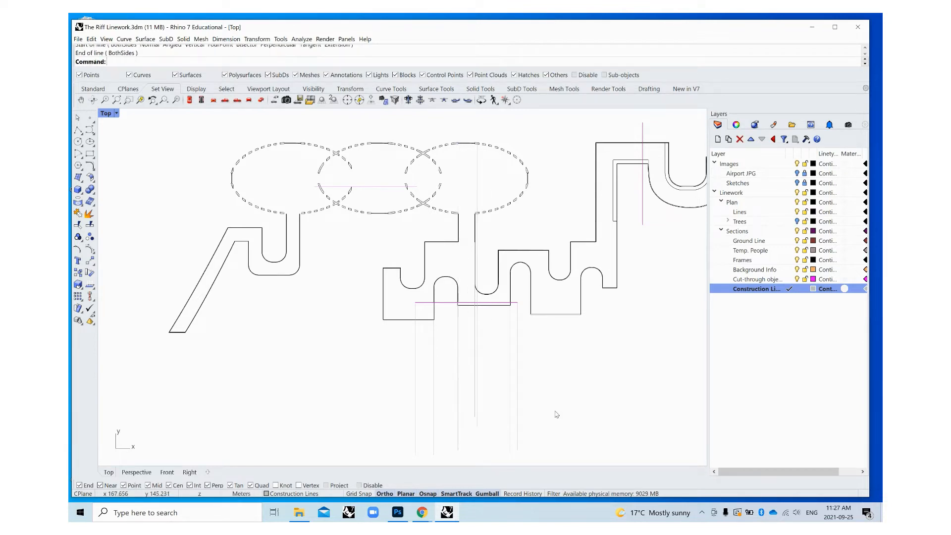
right_drag(514, 347, 511, 341)
right_click(512, 341)
click(495, 245)
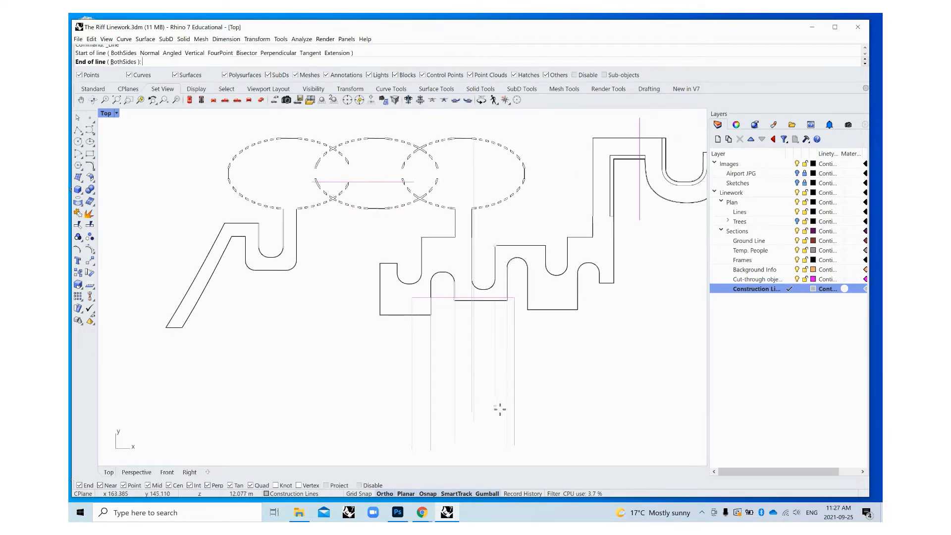
click(498, 413)
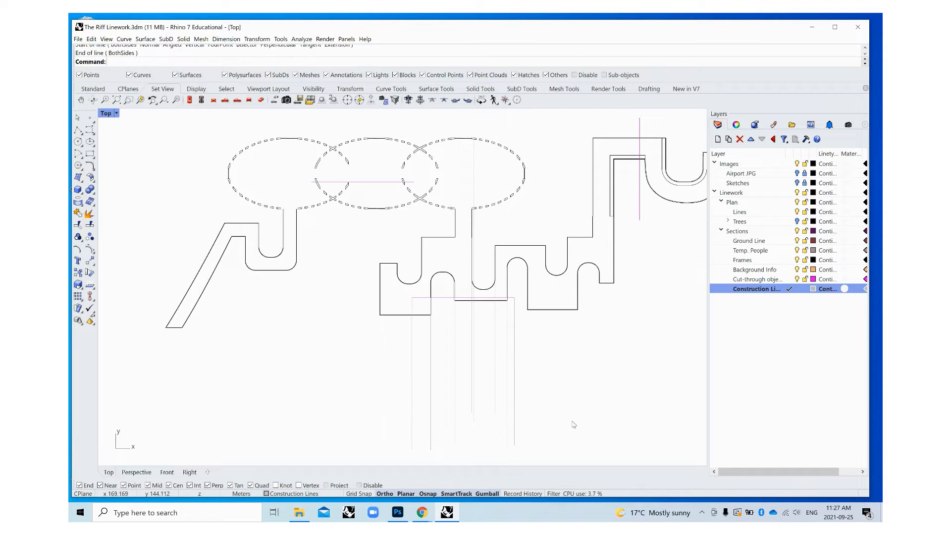
Step: Draw a horizontal construction line about 8 m long across the lower ends, from the leftmost vertical line to just past the rightmost
right_click(513, 398)
click(412, 450)
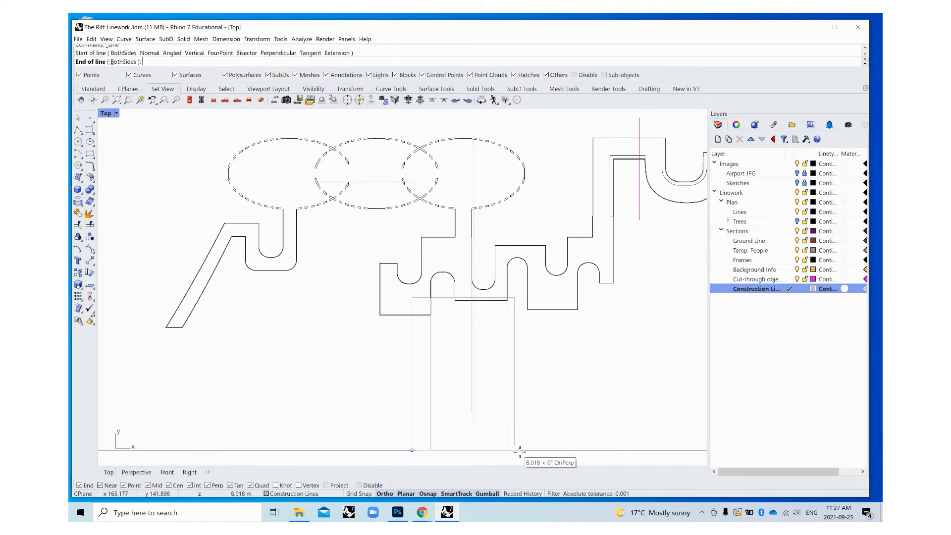
click(519, 451)
scroll(496, 418, down, 2)
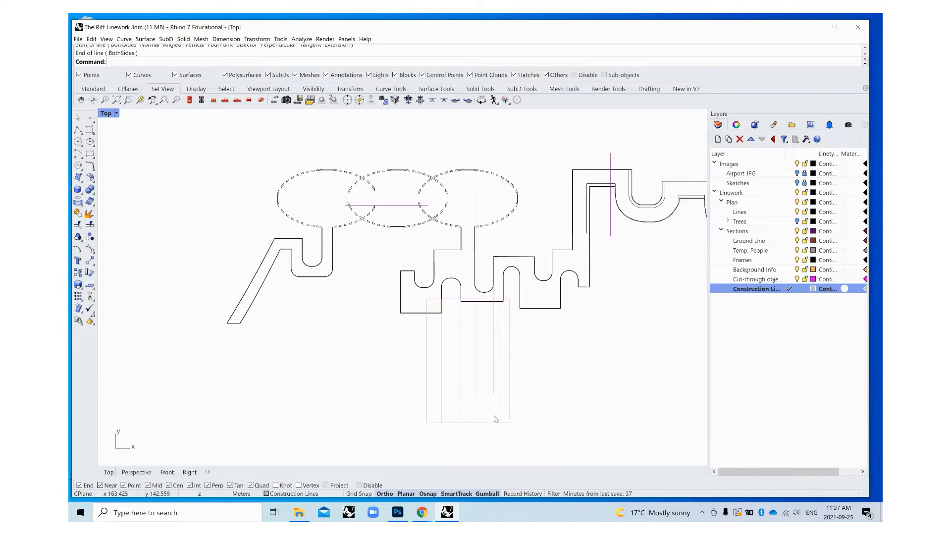
Step: Extend the shorter inner vertical construction lines down to the horizontal line with Extend
scroll(495, 418, up, 3)
text(EXT)
key(Return)
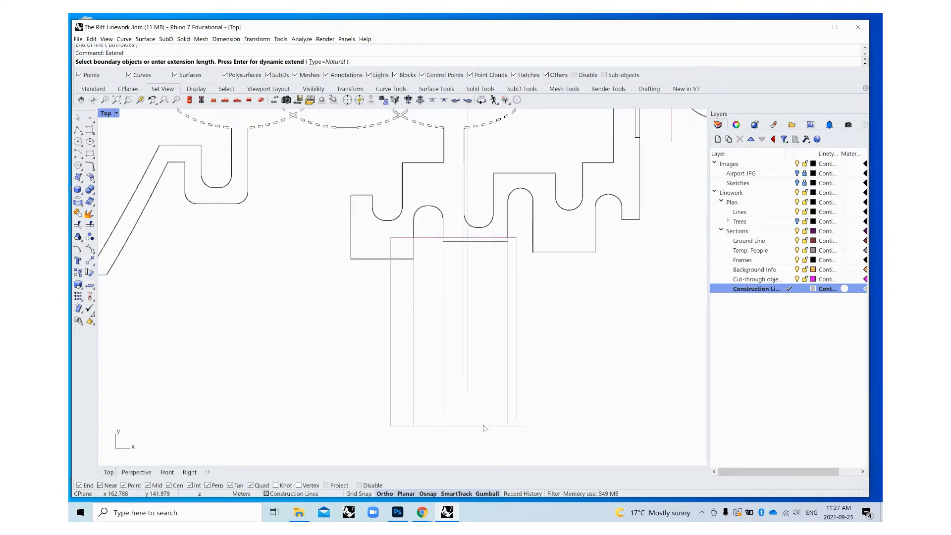
click(484, 427)
key(Return)
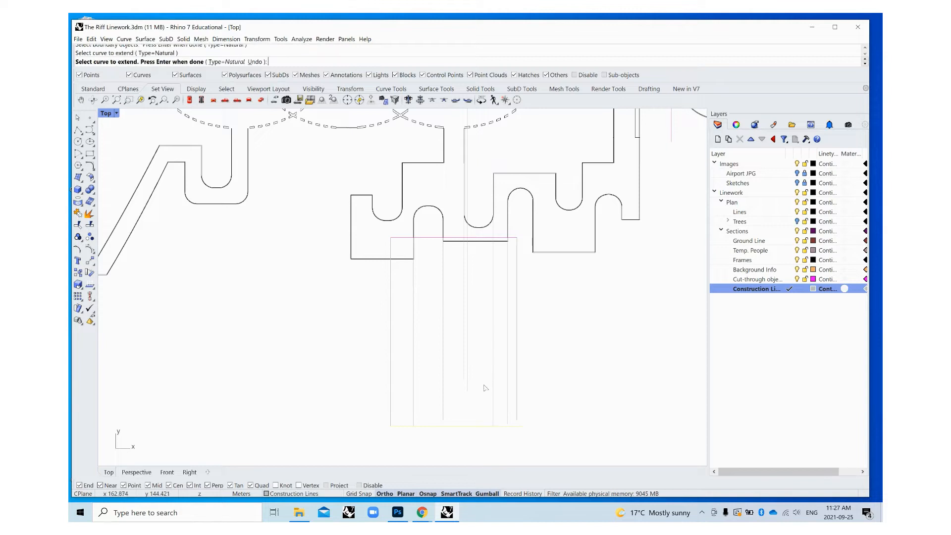
click(470, 390)
click(463, 376)
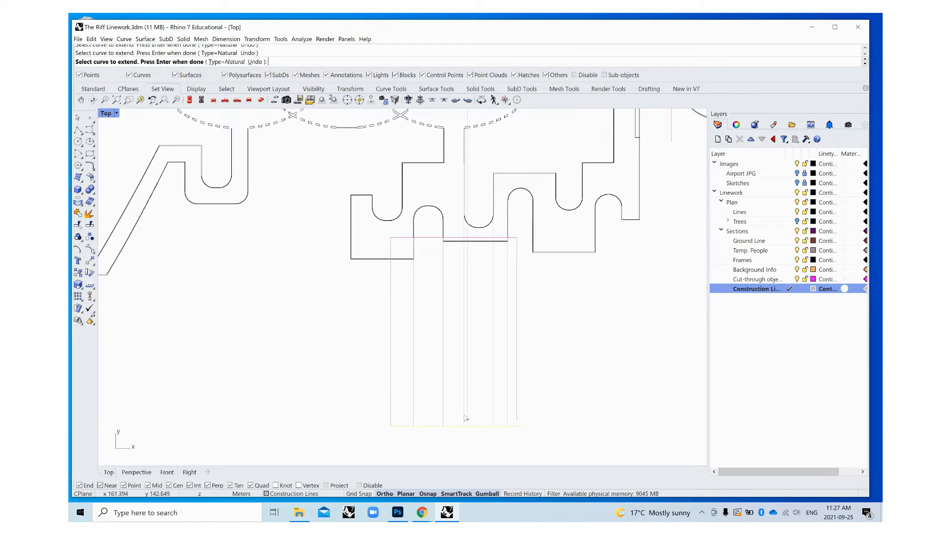
key(Return)
Step: Extend the remaining short vertical lines near the right end down to the same horizontal line
scroll(520, 429, up, 4)
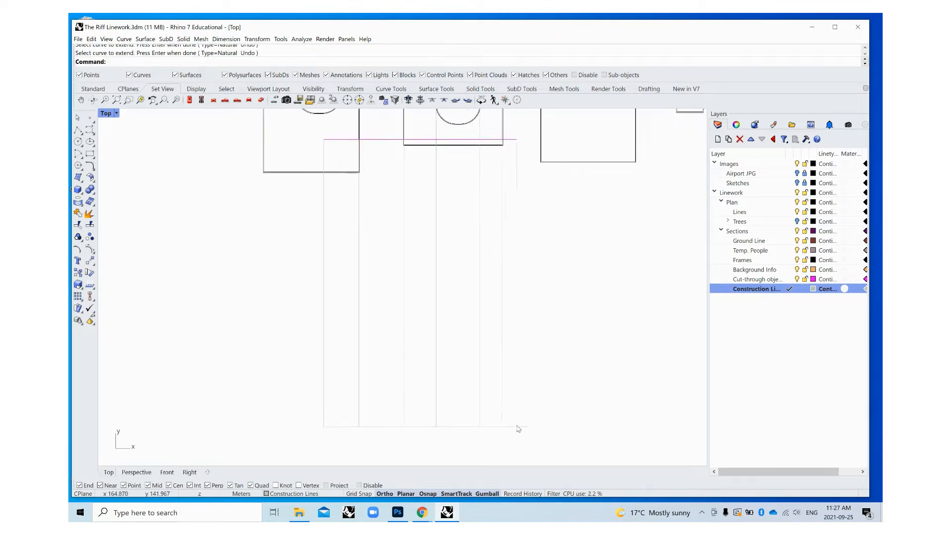
key(Return)
key(Return)
key(Return)
Step: Trim the end of the horizontal construction line that overshoots the rightmost vertical line
scroll(525, 432, down, 4)
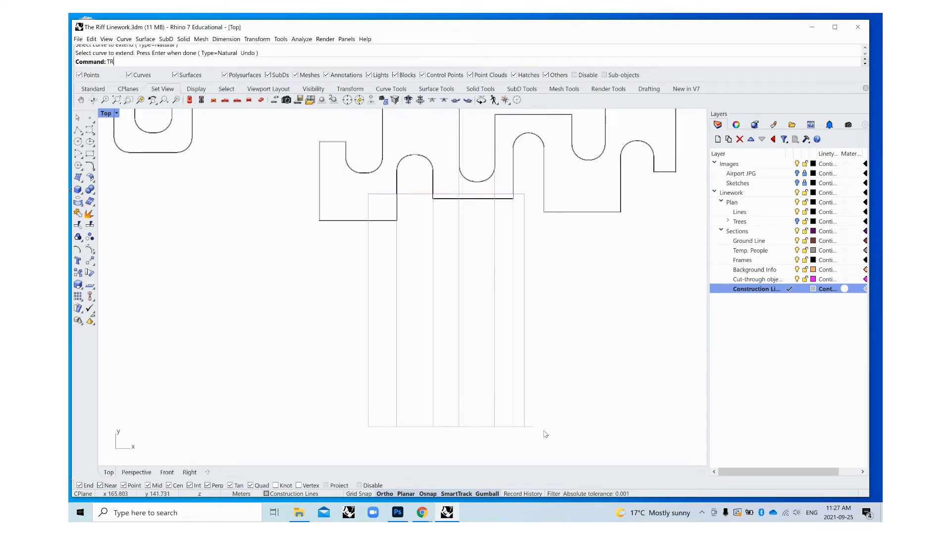
text(TR)
key(Return)
click(524, 420)
key(Return)
click(528, 426)
key(Return)
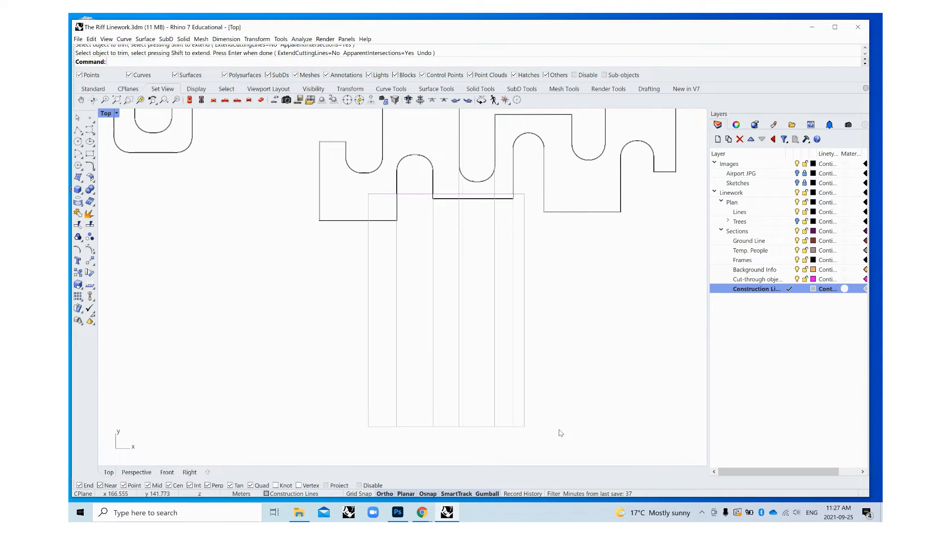
Step: Offset the lower horizontal construction line upward by 0.5 m
scroll(492, 425, up, 1)
click(488, 424)
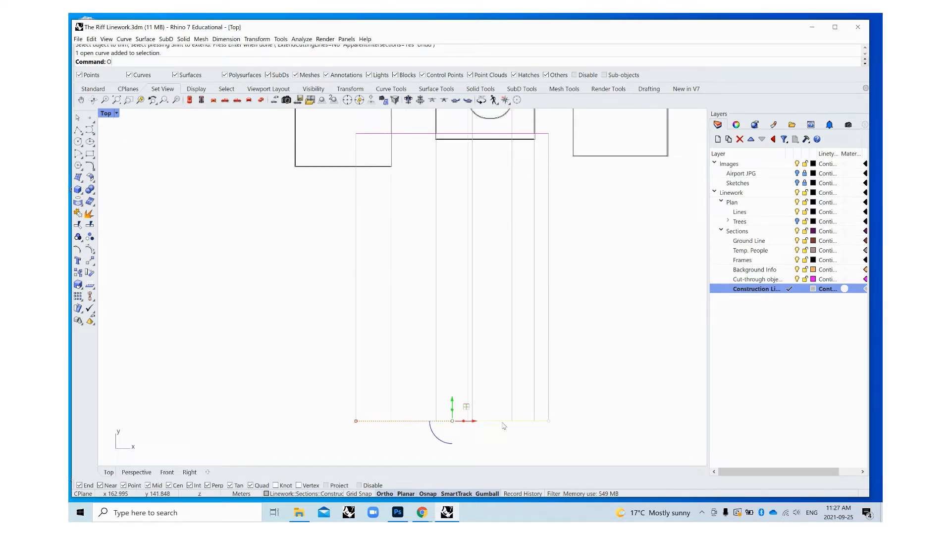
text(Offset)
key(Return)
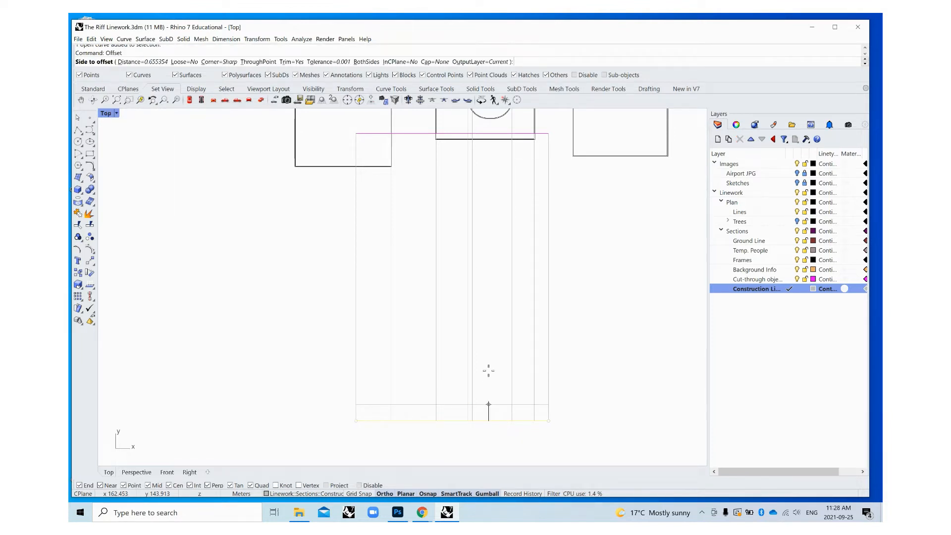
text(.5)
key(Return)
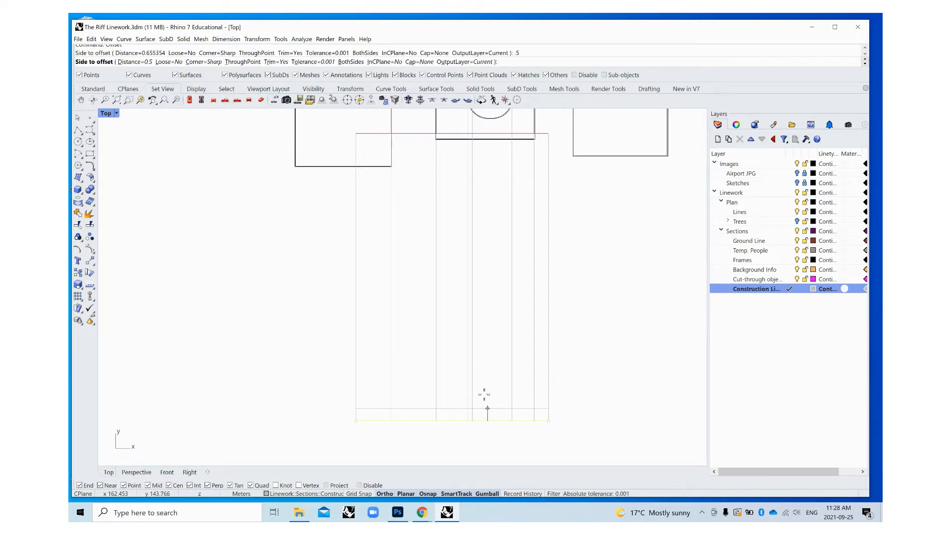
click(485, 405)
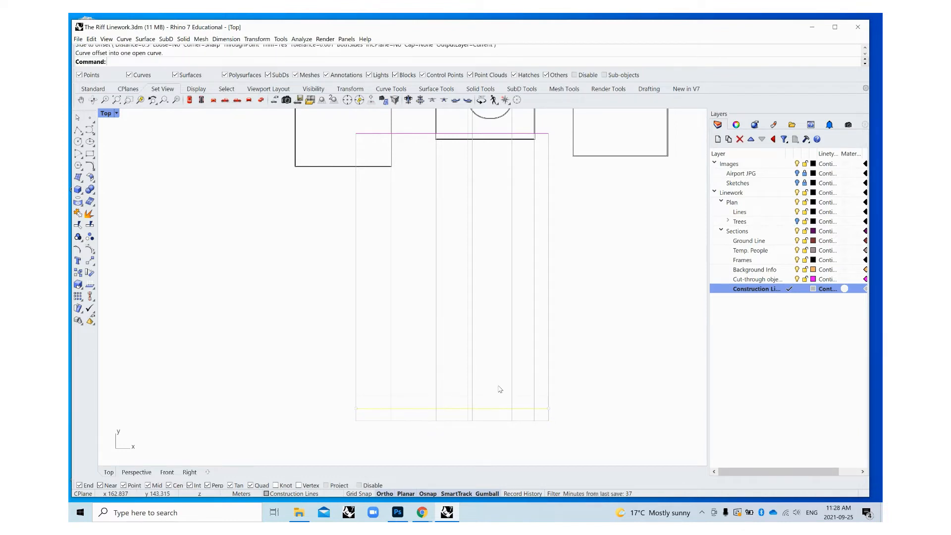
Step: Repeat the 0.5 m upward offset three more times, each from the newest horizontal line
right_click(499, 391)
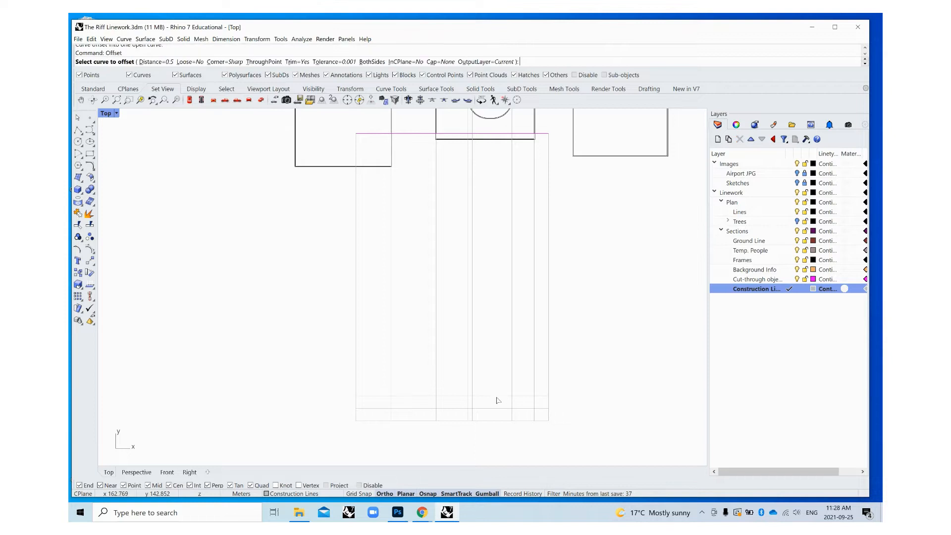
click(498, 400)
click(510, 415)
click(492, 378)
click(493, 385)
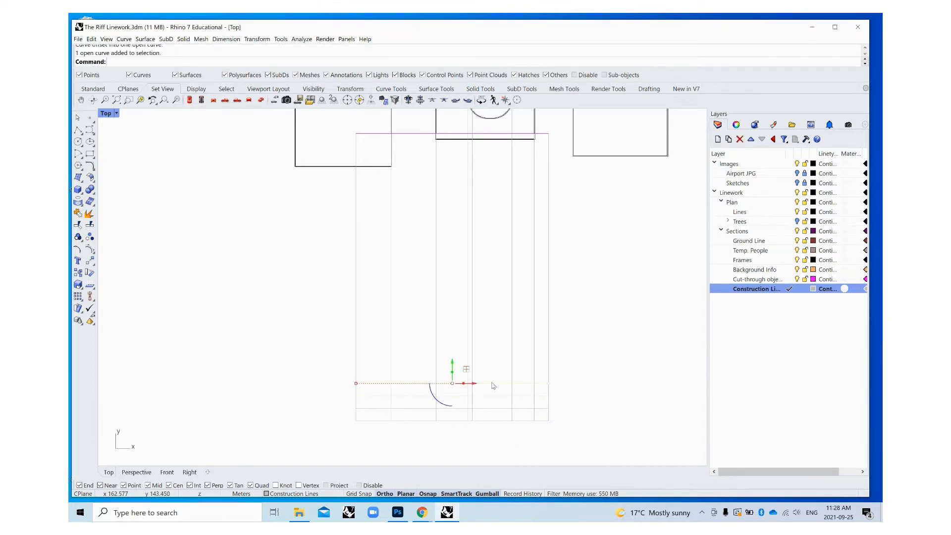
right_click(494, 385)
click(493, 366)
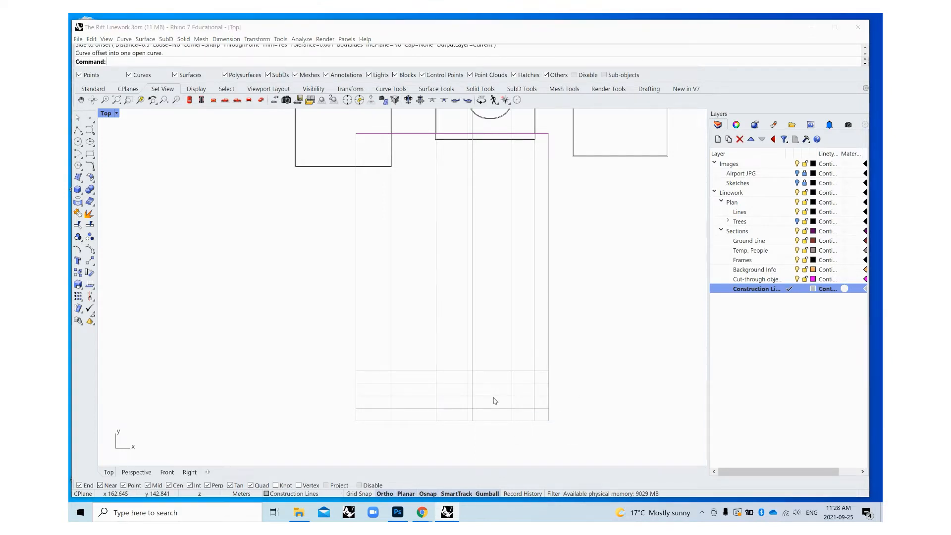
Step: Delete the surplus curve lying over the lowest horizontal construction line
click(495, 400)
click(521, 421)
key(Delete)
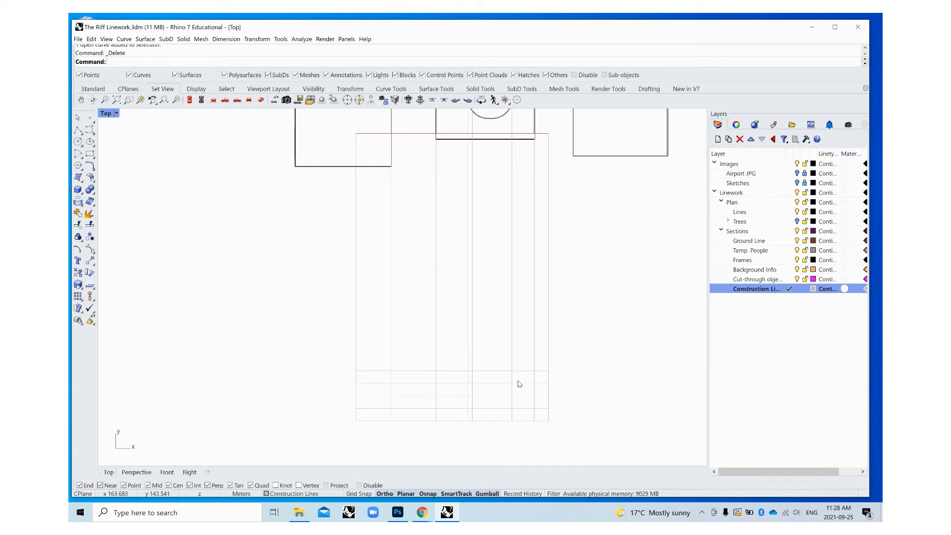
Step: Make the Cut-through objects layer under Sections the current layer
scroll(483, 399, down, 2)
scroll(483, 404, up, 1)
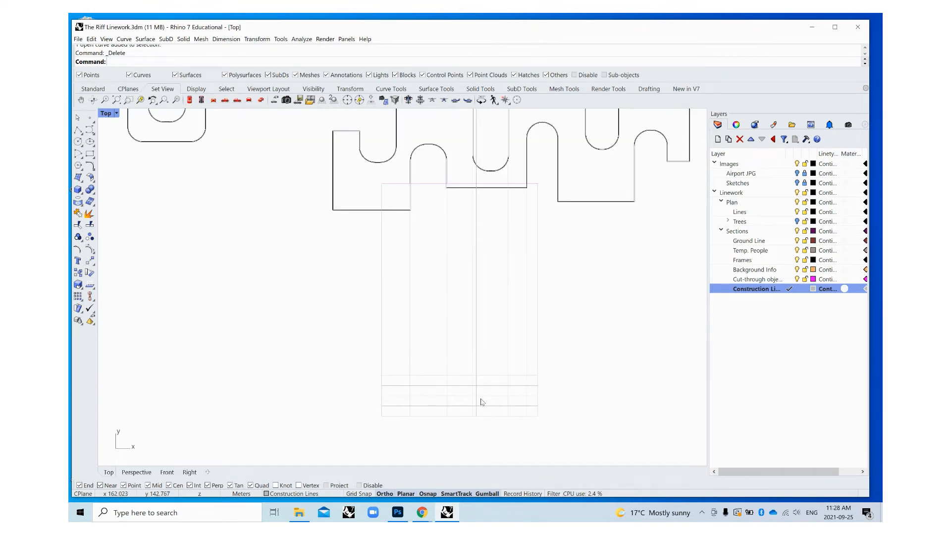
scroll(487, 407, up, 1)
scroll(493, 409, down, 2)
scroll(496, 410, up, 1)
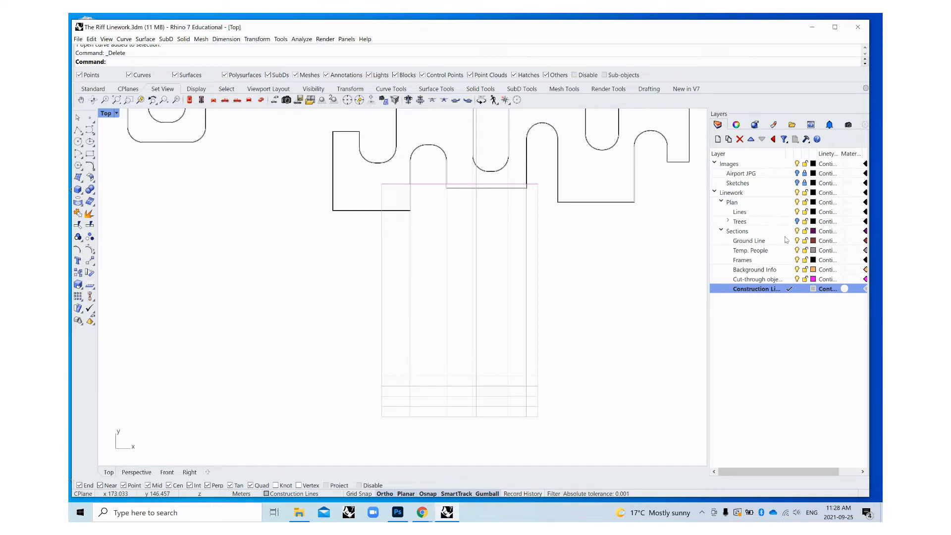
click(789, 279)
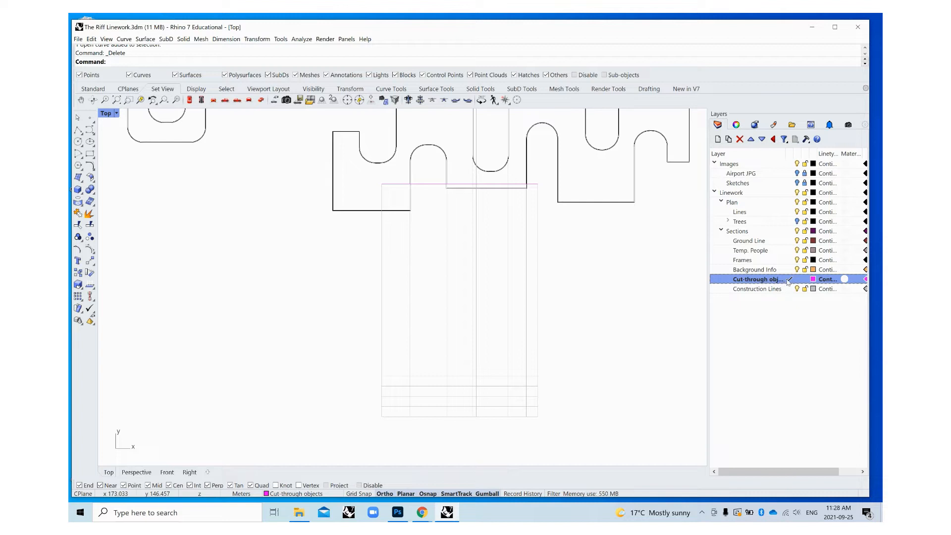
Step: Draw a polyline from the grid's lower-left corner 2 m upward and across to the far vertical construction line
click(78, 130)
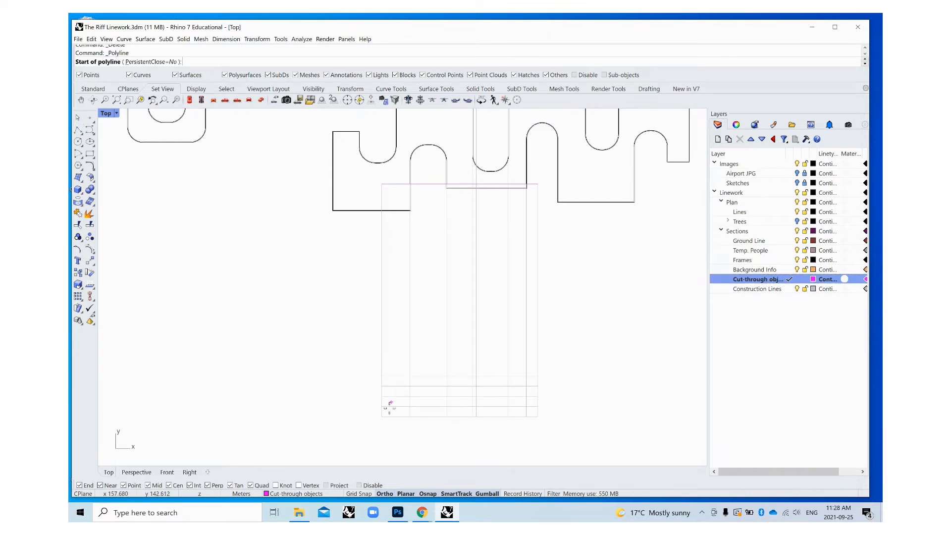
scroll(383, 415, up, 1)
scroll(383, 416, down, 1)
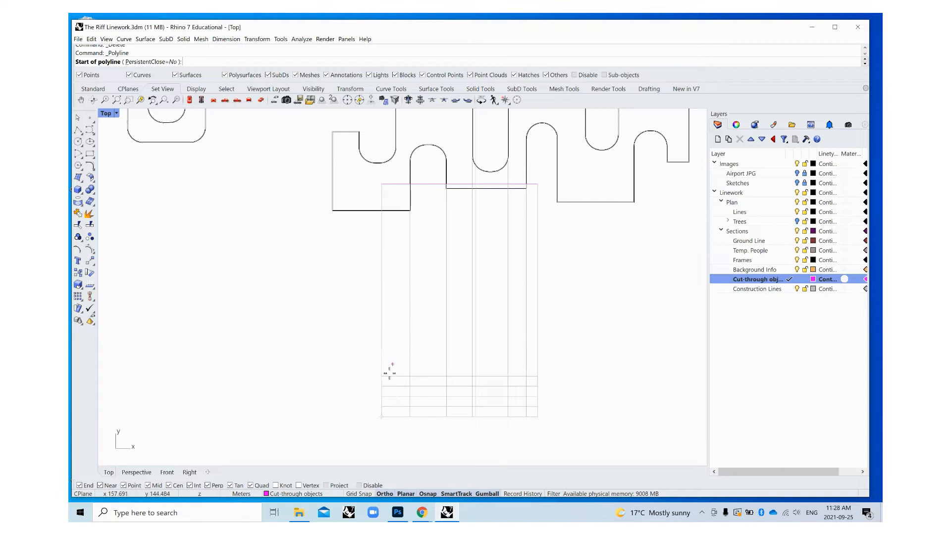
scroll(435, 417, up, 1)
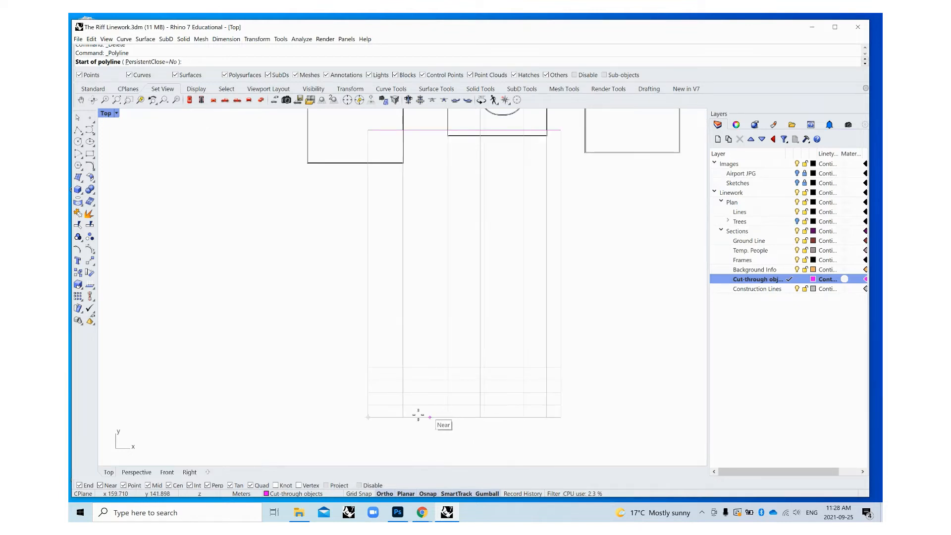
click(367, 418)
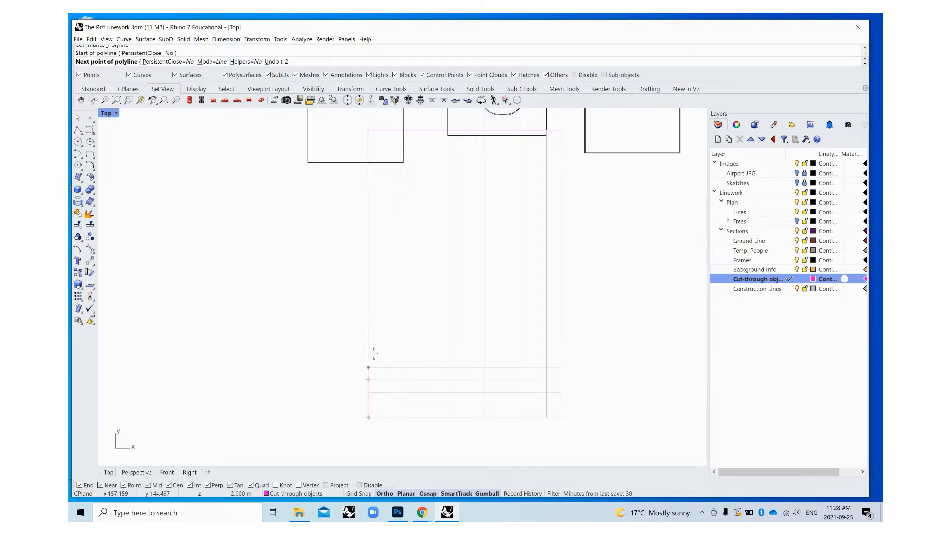
key(Return)
click(561, 367)
key(Return)
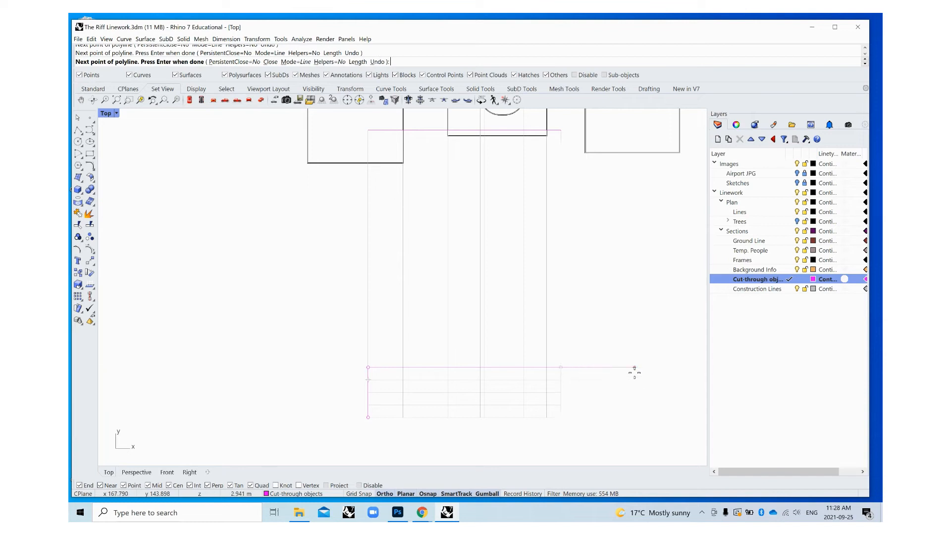
Step: Copy the three intermediate horizontal construction lines upward from the grid's base corner to the 2 m line
drag(513, 413, 494, 381)
text(CO)
key(Return)
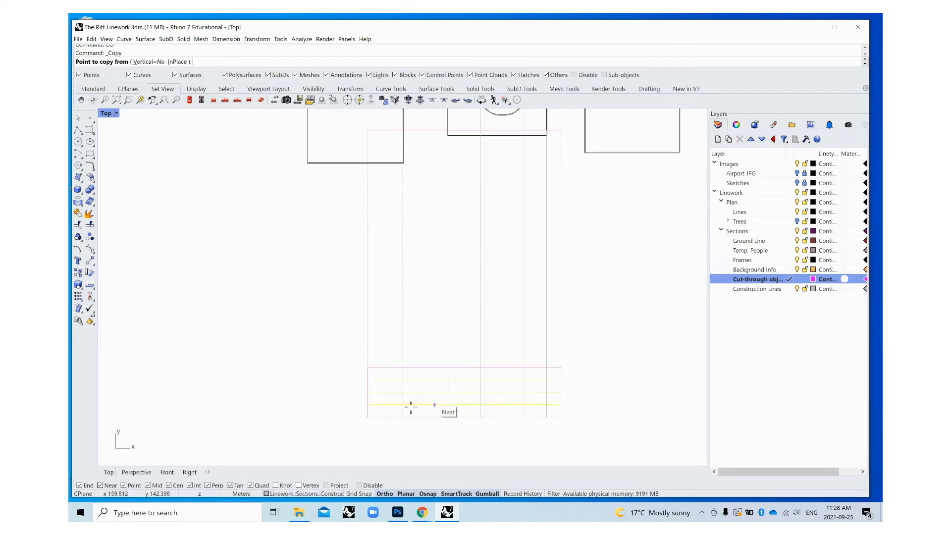
click(368, 417)
click(372, 367)
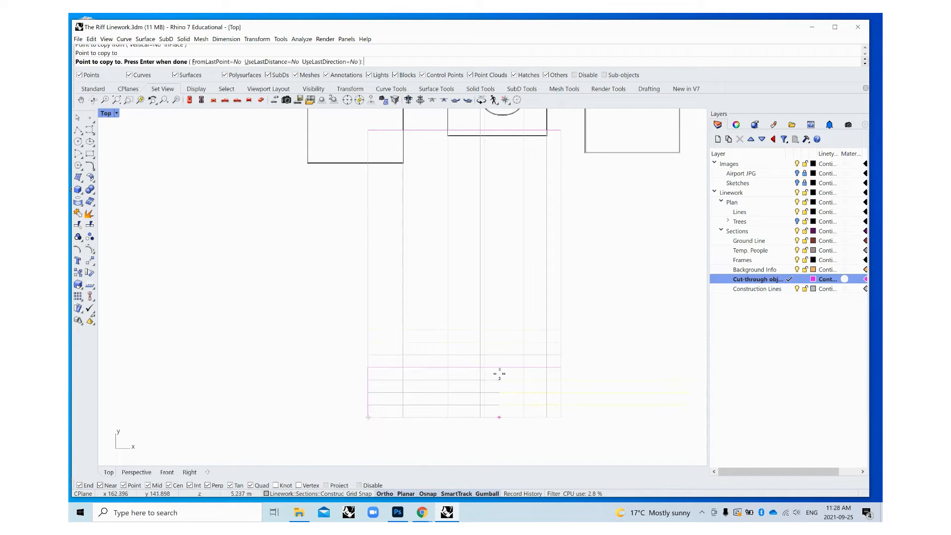
key(Return)
Step: Draw a 1 m vertical line upward from the 2 m line at the second vertical construction line
scroll(594, 388, up, 2)
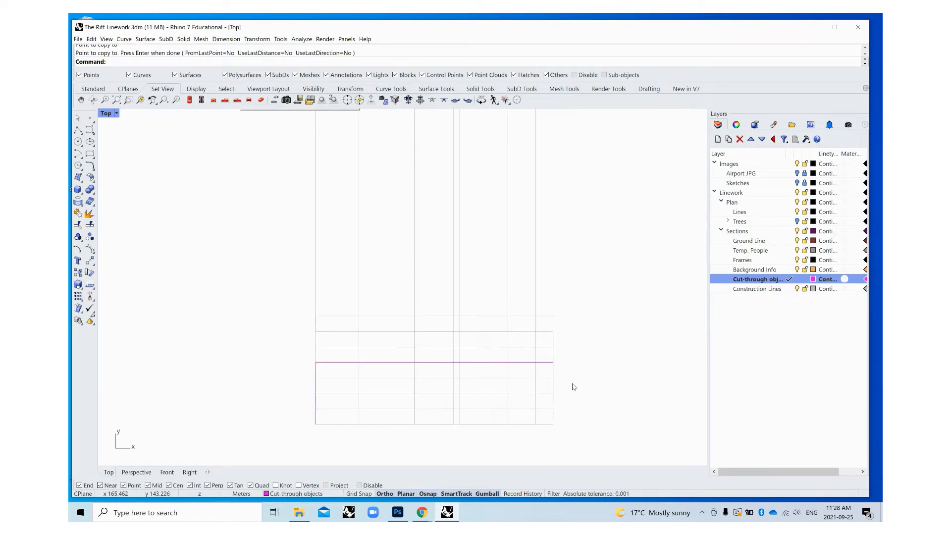
text(L)
key(Return)
scroll(553, 378, down, 2)
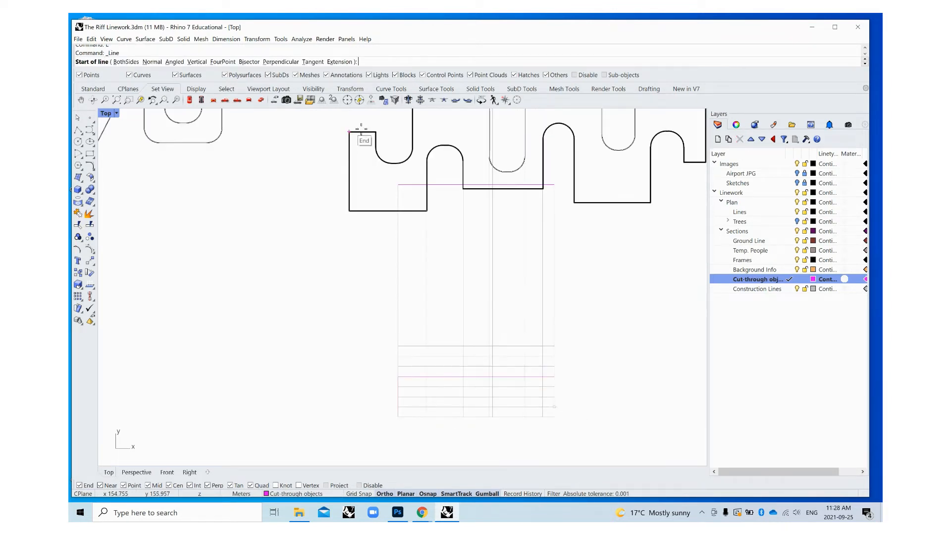
scroll(423, 346, up, 1)
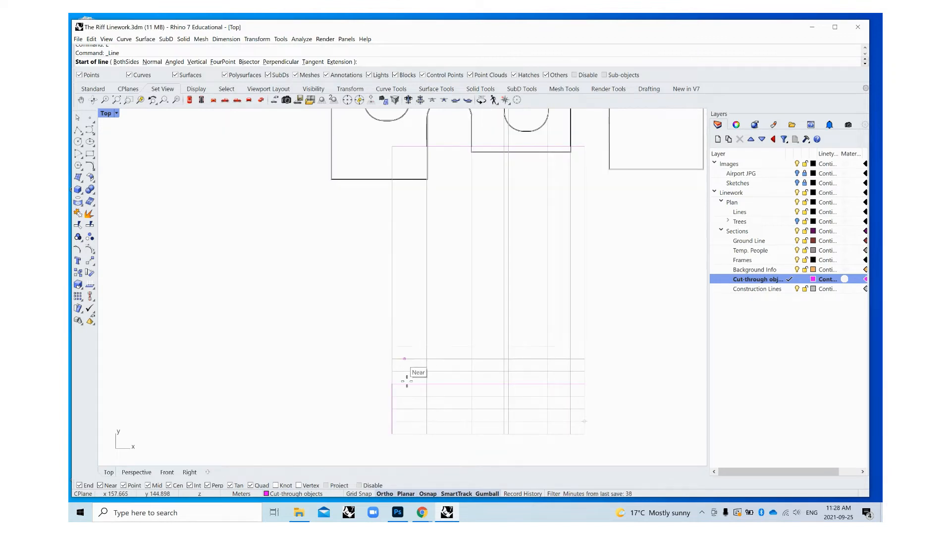
scroll(416, 382, down, 1)
scroll(390, 350, up, 1)
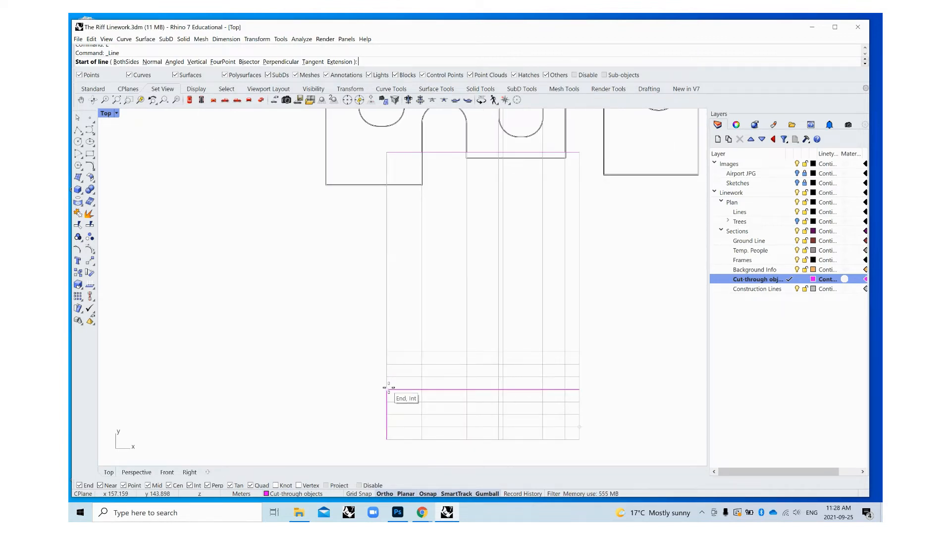
click(421, 389)
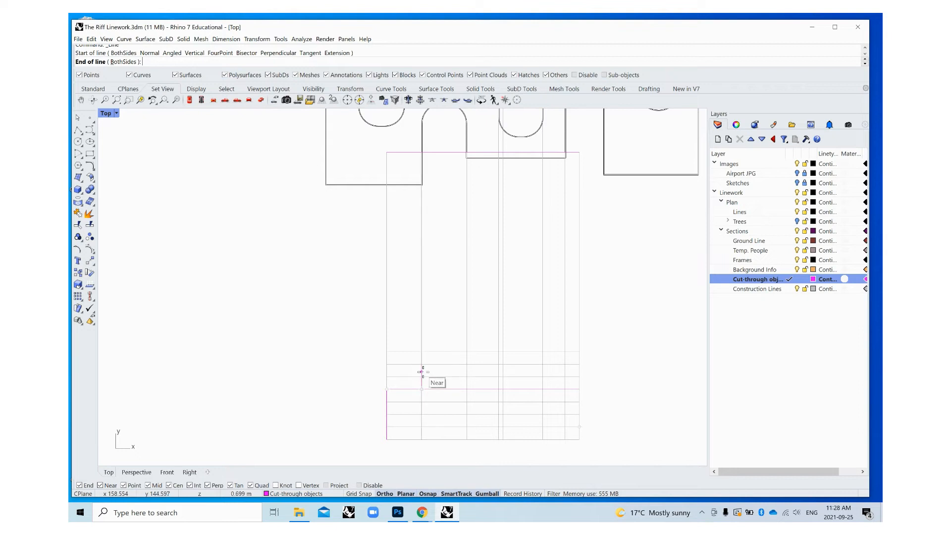
scroll(421, 372, up, 2)
text(1)
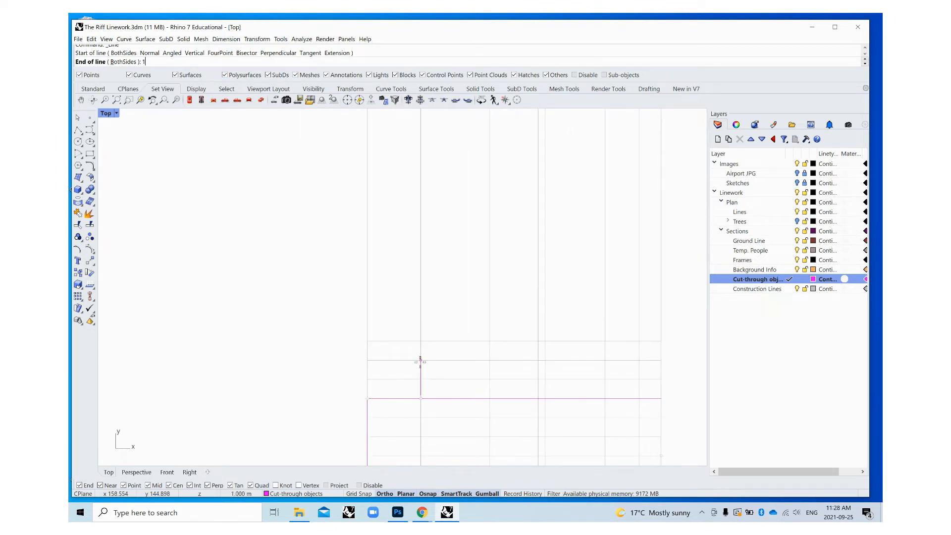
key(Return)
click(420, 359)
scroll(426, 371, up, 2)
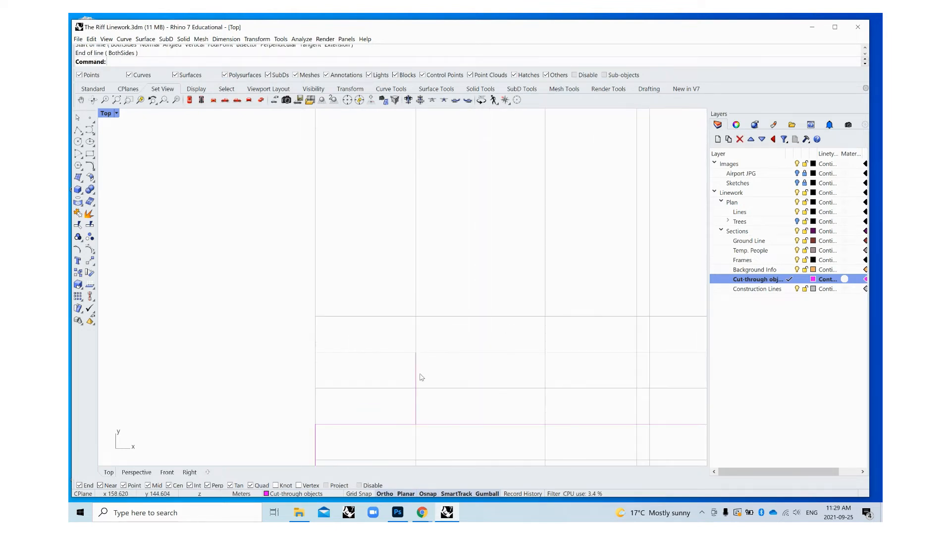
Step: Try offsetting the new 1 m vertical line 0.1 m to its right
click(420, 381)
click(442, 407)
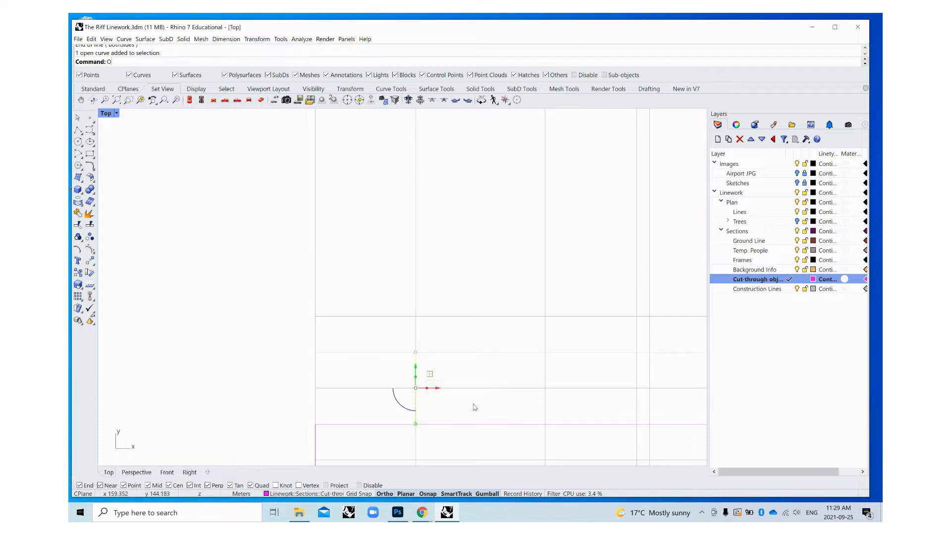
text(O)
key(Return)
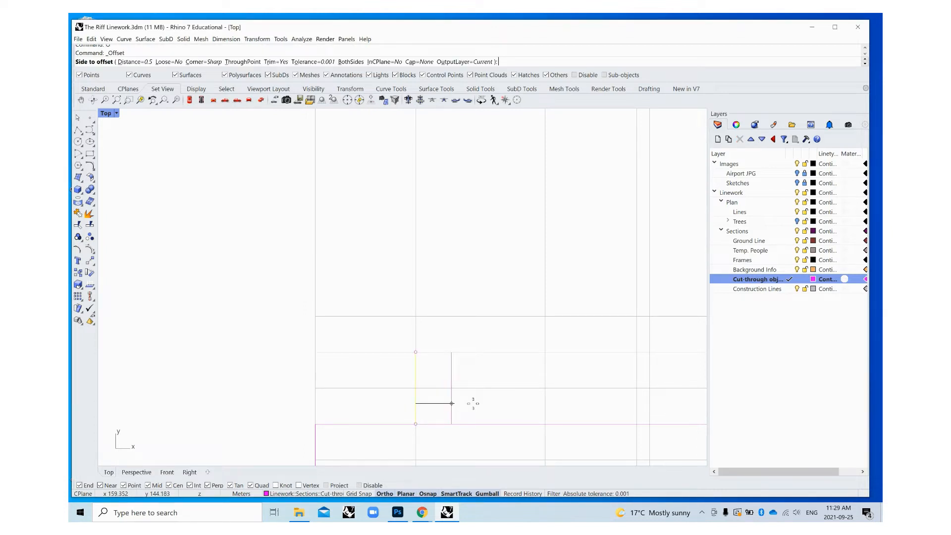
text(.1)
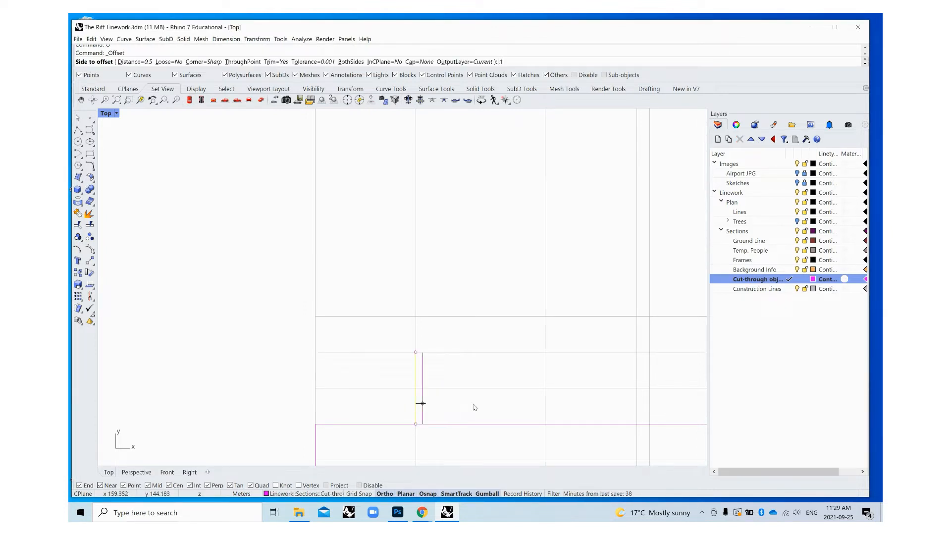
key(Return)
click(421, 403)
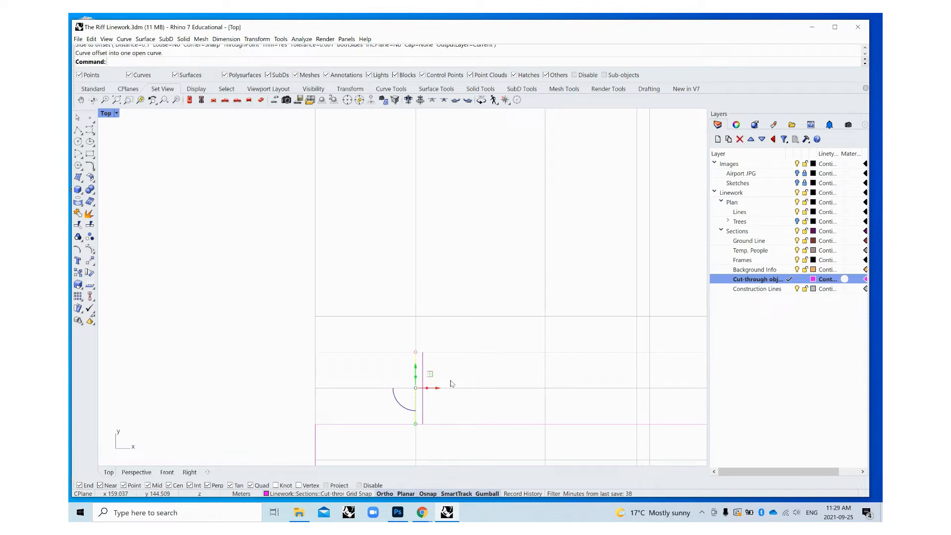
Step: Delete the right-hand offset and offset the original 1 m vertical line 0.1 m to its left instead
scroll(422, 389, up, 1)
click(416, 390)
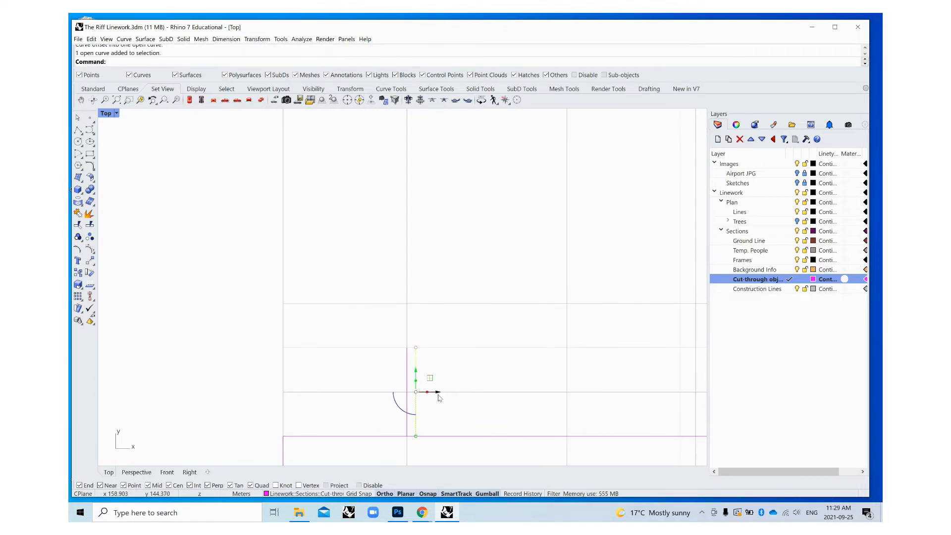
key(Delete)
click(406, 381)
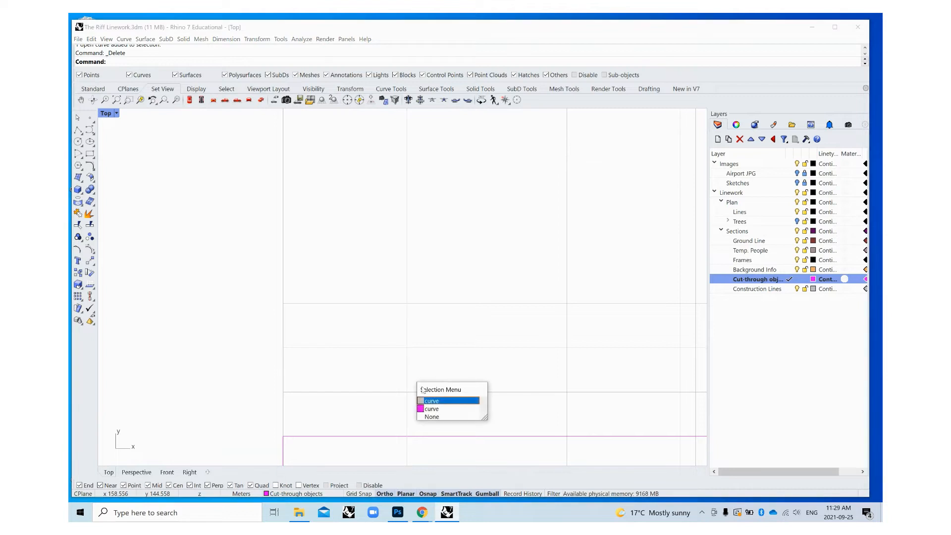
click(430, 414)
text(O)
key(Return)
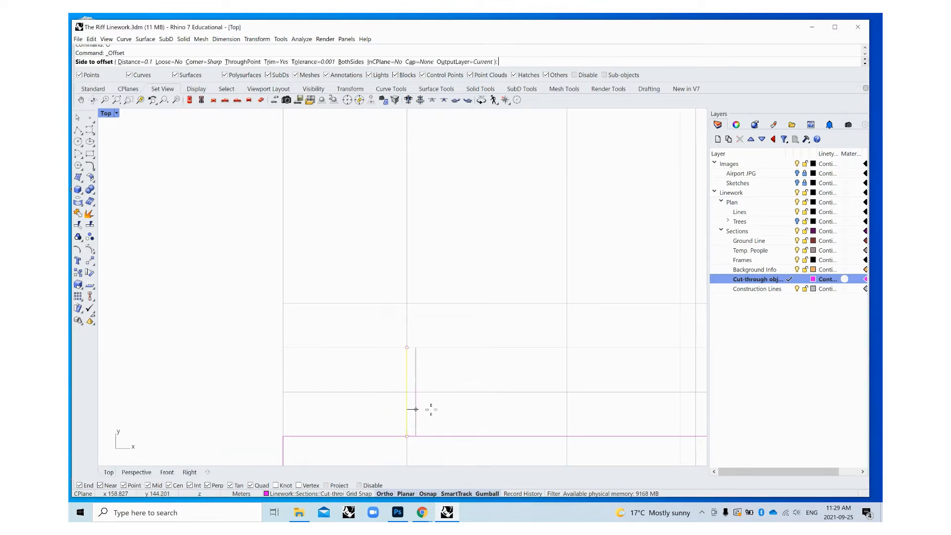
click(368, 407)
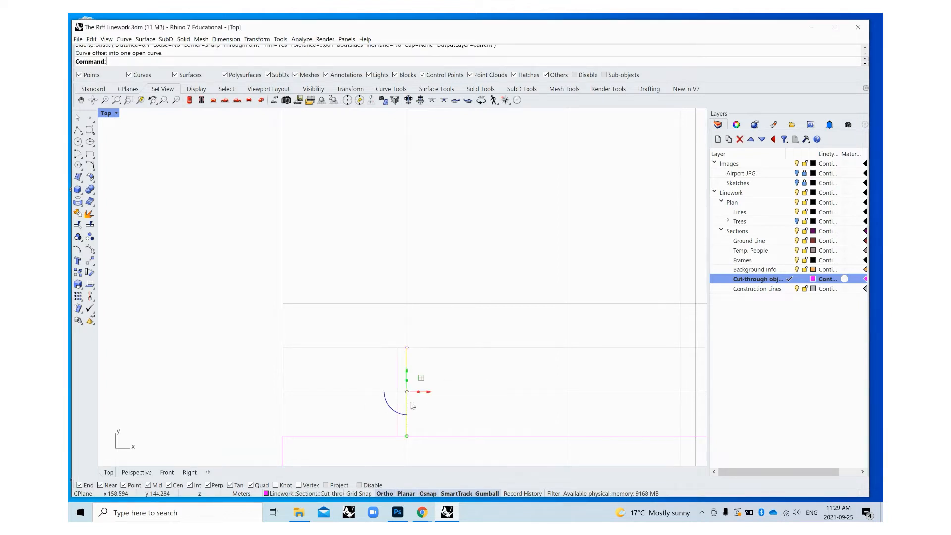
Step: Draw a rectangle spanning the two 1 m vertical lines and delete the duplicate line underneath it
click(91, 153)
click(398, 348)
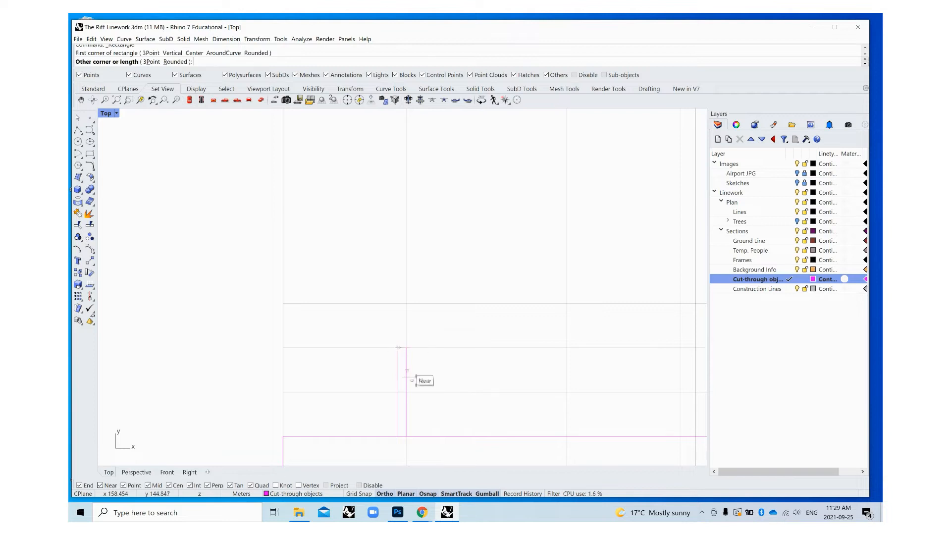
click(407, 437)
click(406, 391)
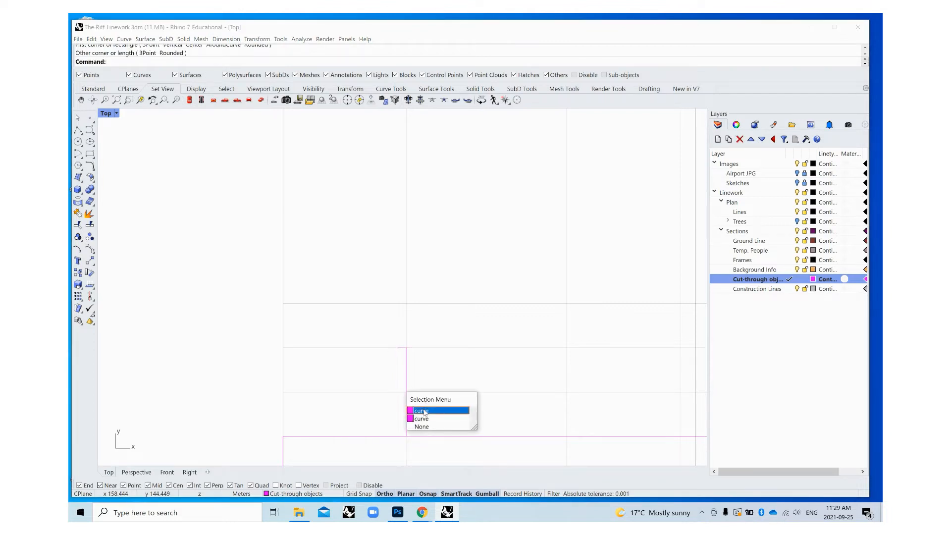
click(423, 419)
key(Delete)
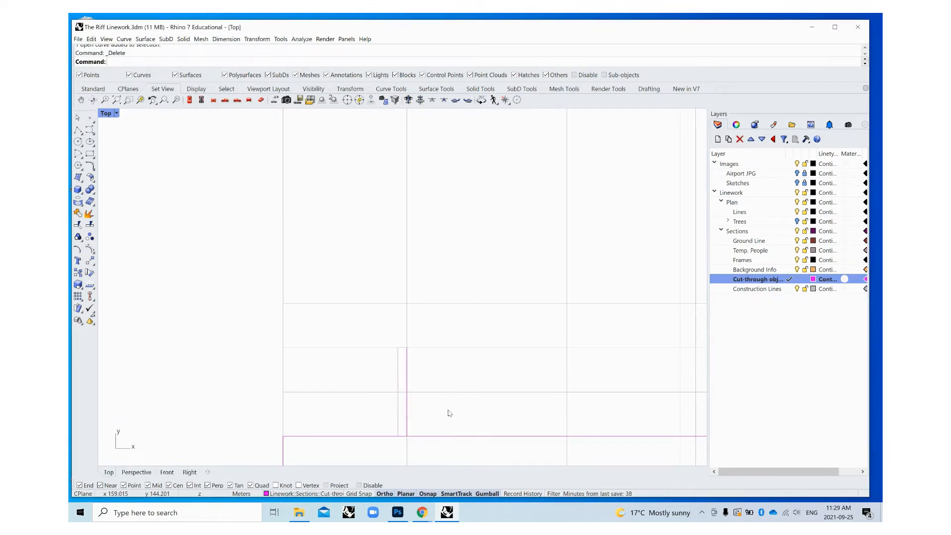
click(405, 412)
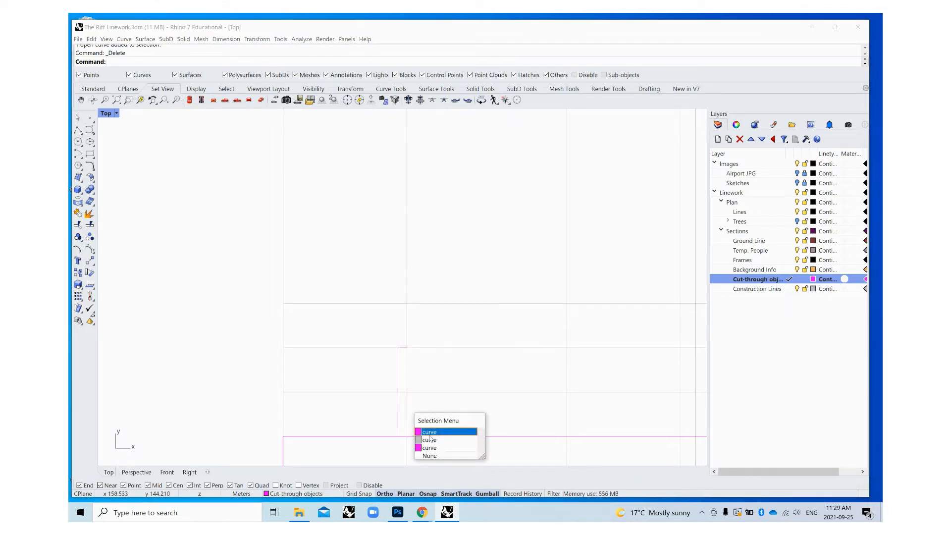
click(430, 432)
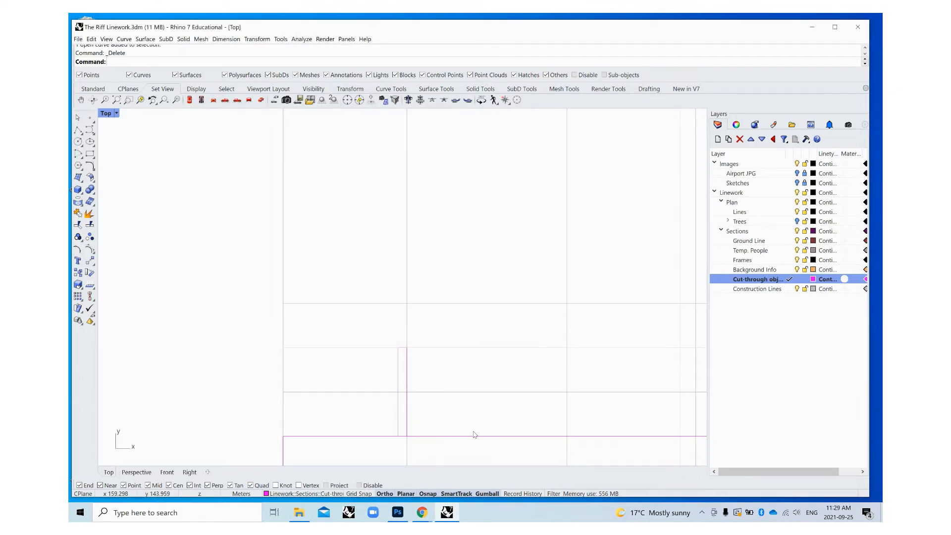
Step: Draw a thin rectangle just below the 2 m line, spanning the full width of the construction grid
scroll(442, 438, down, 3)
scroll(442, 438, up, 2)
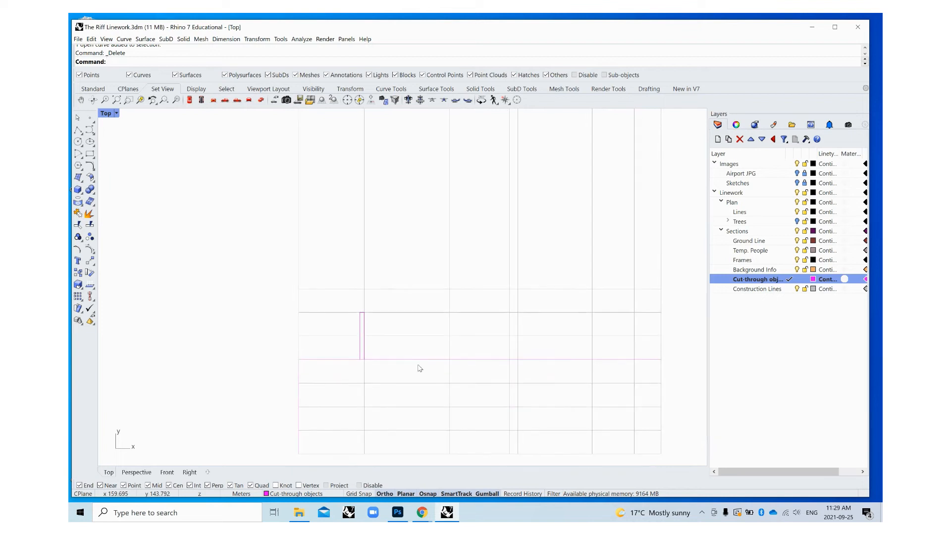
click(425, 364)
click(452, 381)
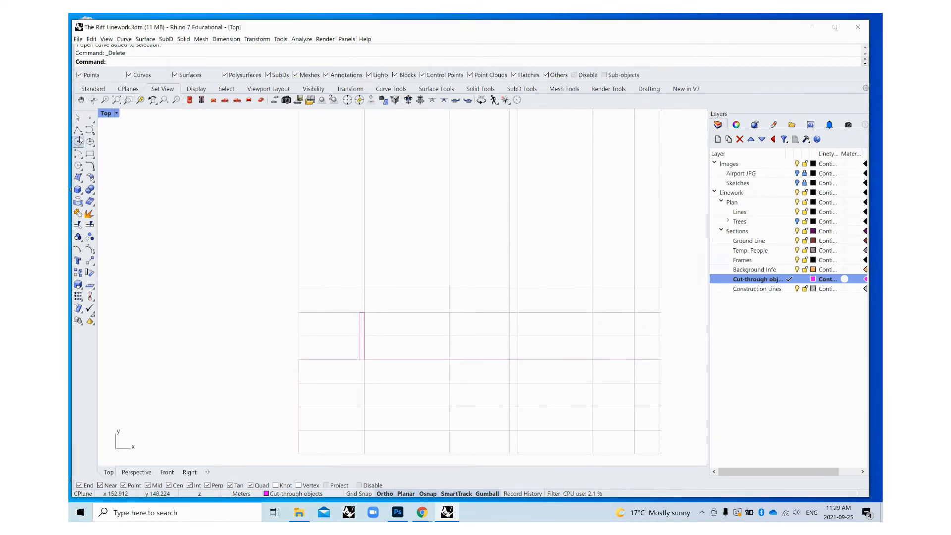
click(90, 153)
click(299, 359)
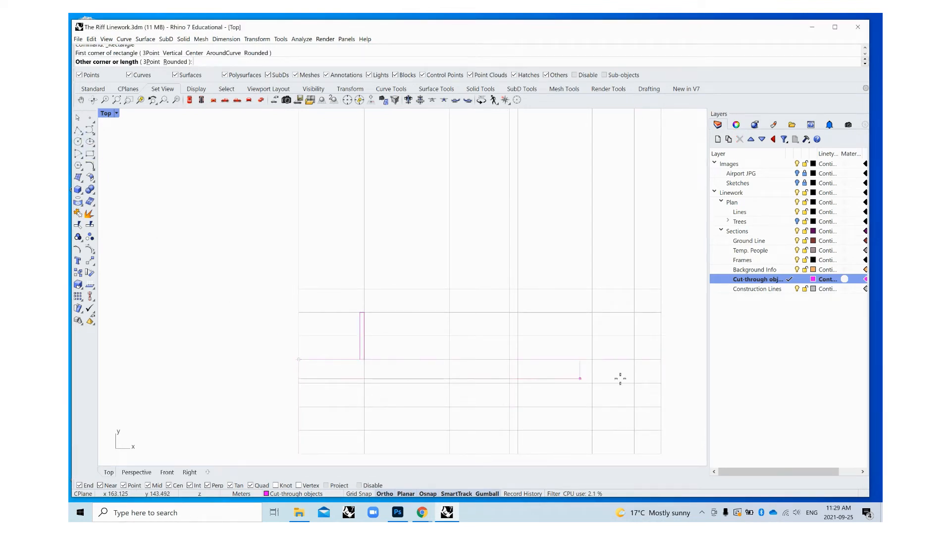
click(661, 366)
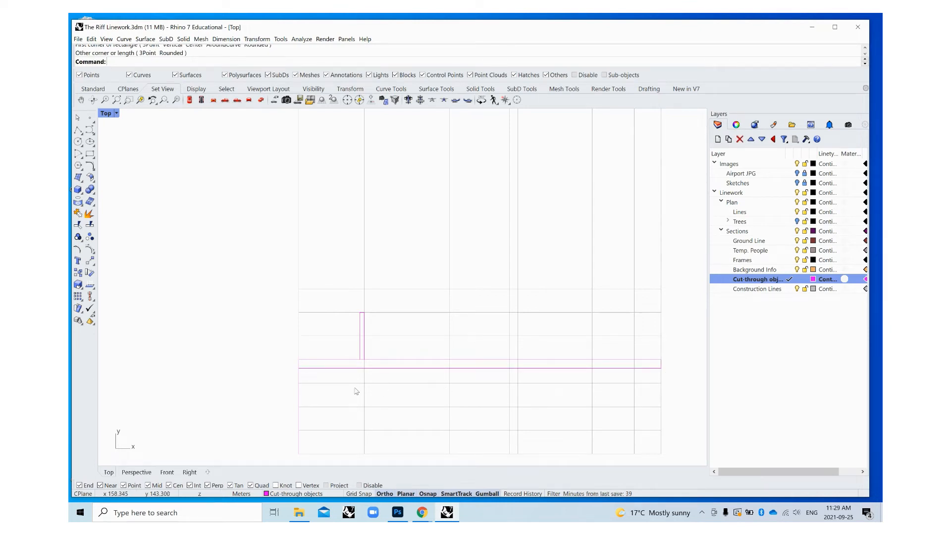
scroll(340, 387, down, 3)
scroll(341, 387, down, 1)
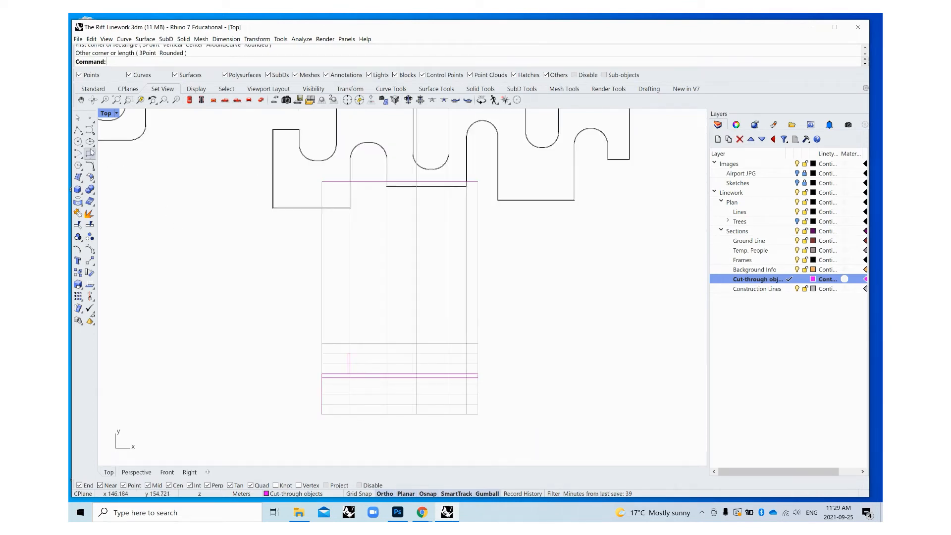
click(78, 129)
scroll(366, 379, up, 3)
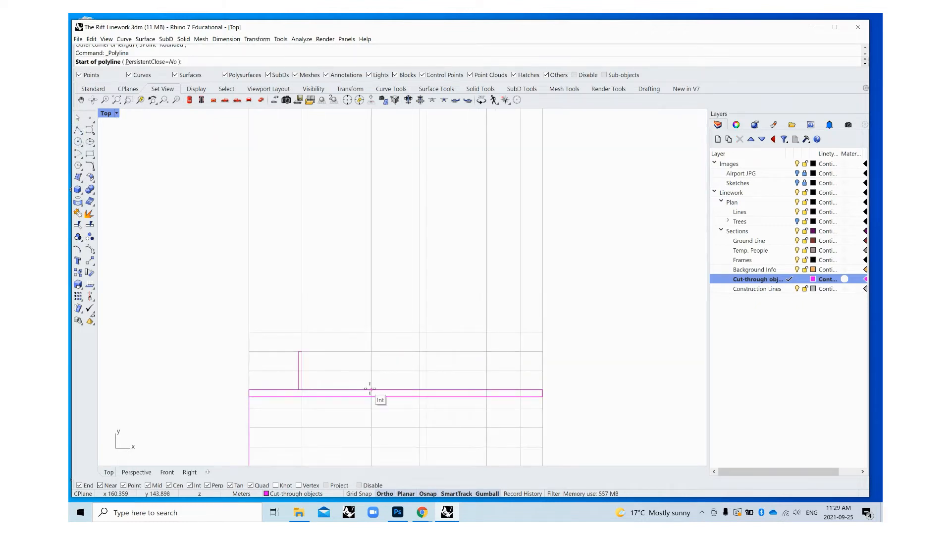
scroll(370, 396, down, 3)
key(Escape)
scroll(414, 407, down, 1)
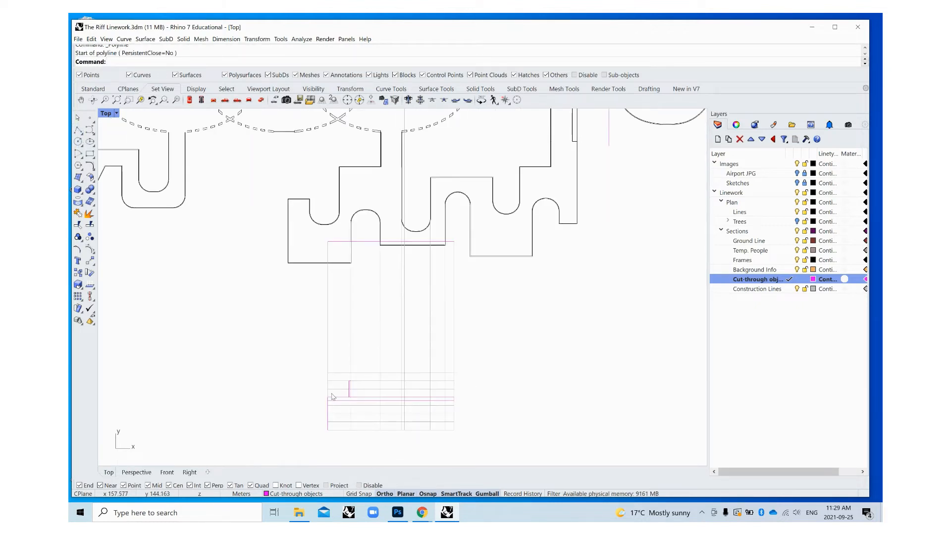
scroll(333, 396, up, 3)
scroll(450, 330, down, 3)
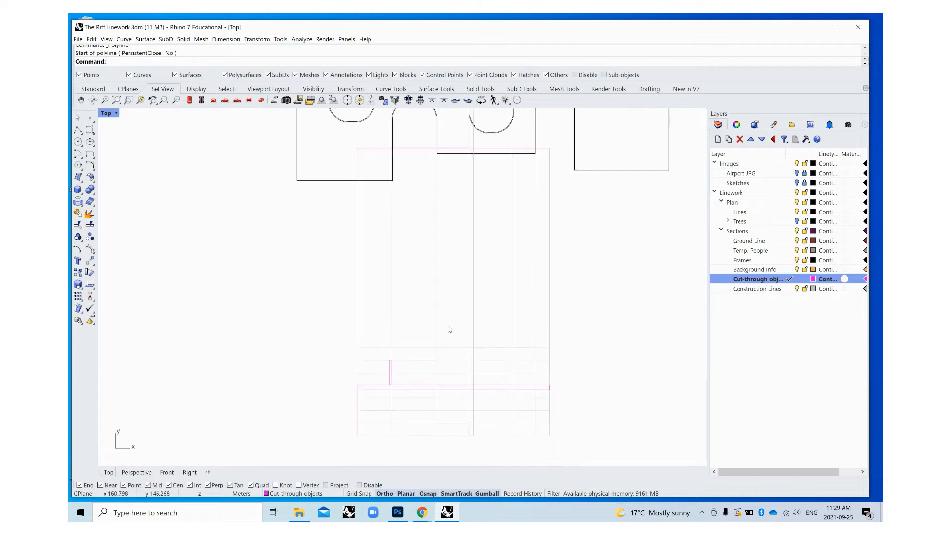
Step: On the Background Info layer, draw a closed outline 1.5 m tall above the 2 m line, spanning the full width of the construction grid
scroll(471, 366, up, 2)
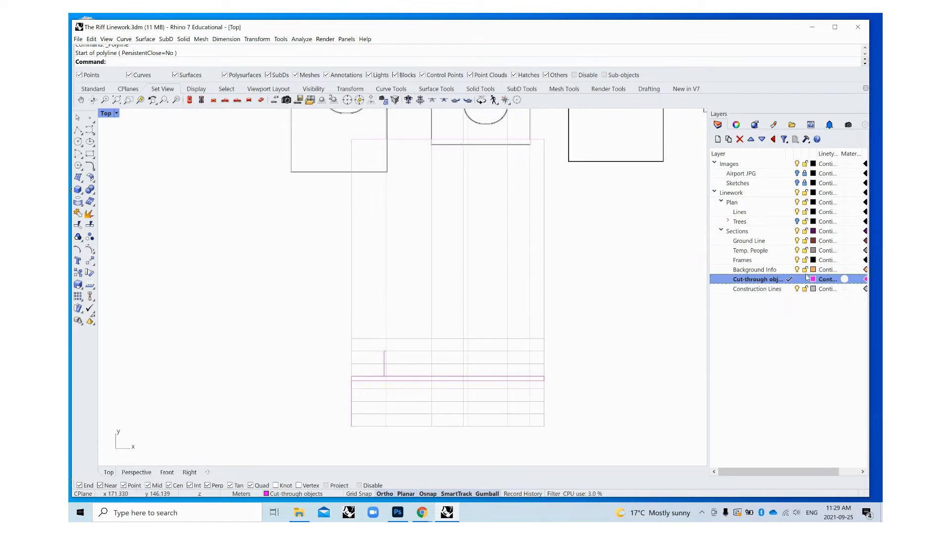
click(788, 270)
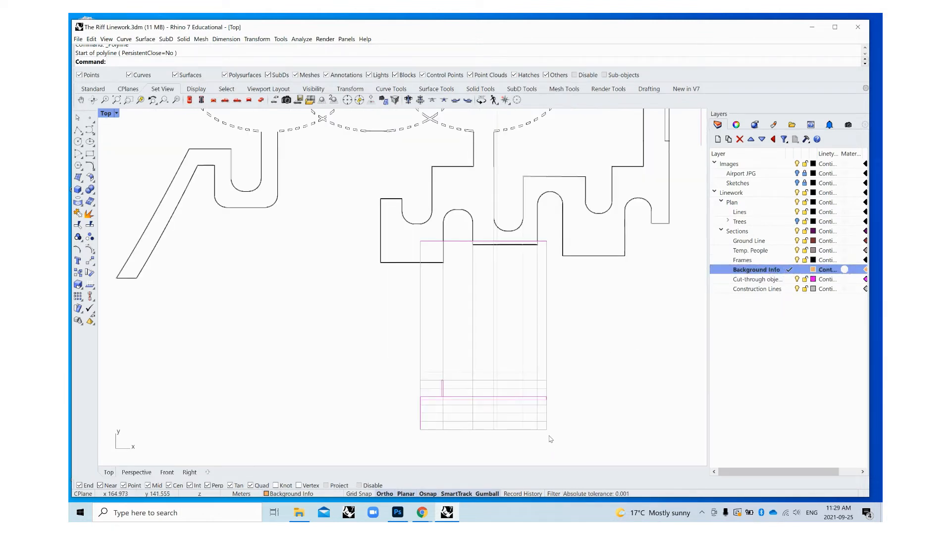
click(79, 133)
scroll(246, 399, down, 3)
scroll(285, 394, down, 2)
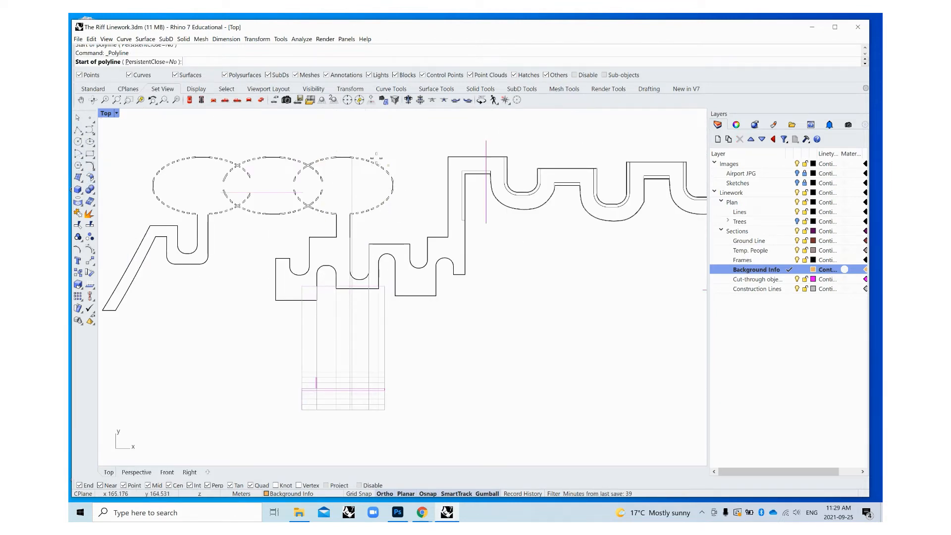
scroll(346, 403, up, 3)
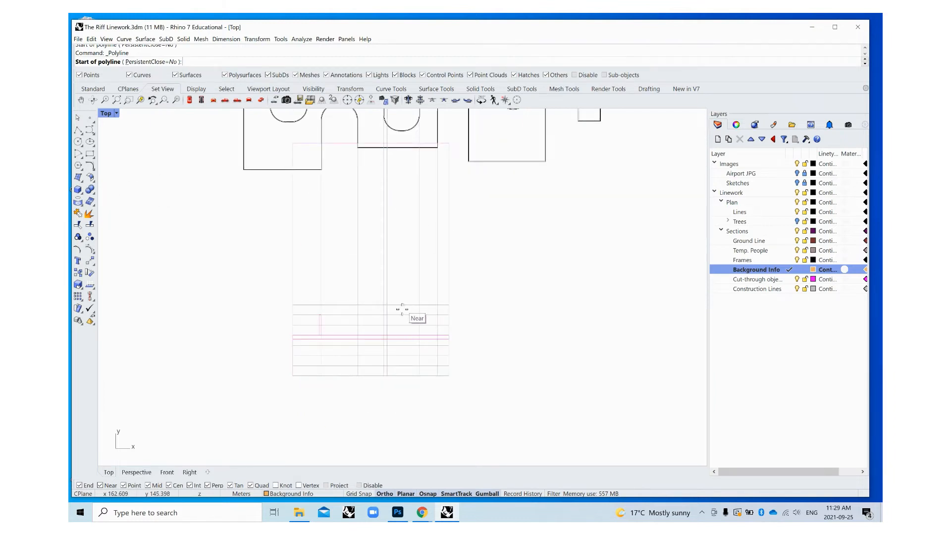
scroll(391, 326, up, 1)
scroll(382, 346, down, 3)
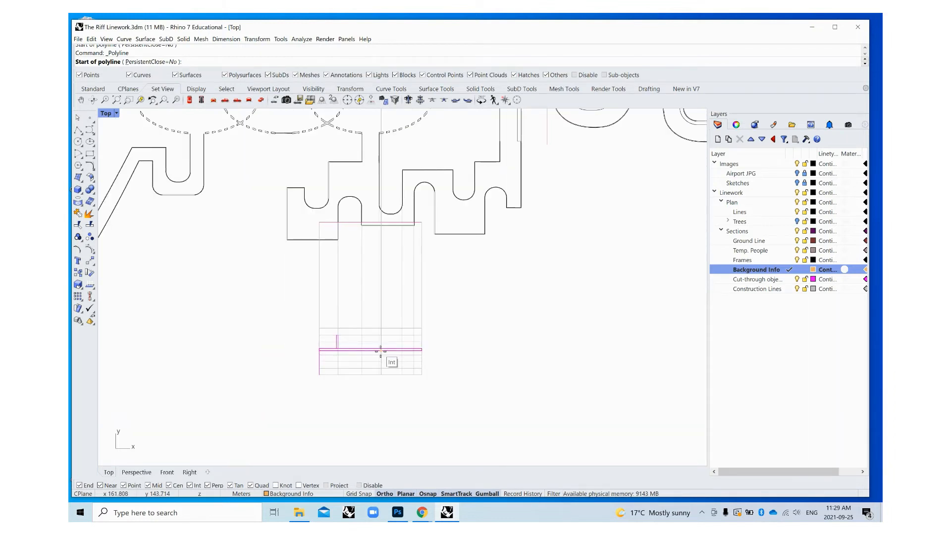
scroll(381, 349, down, 3)
scroll(390, 337, up, 4)
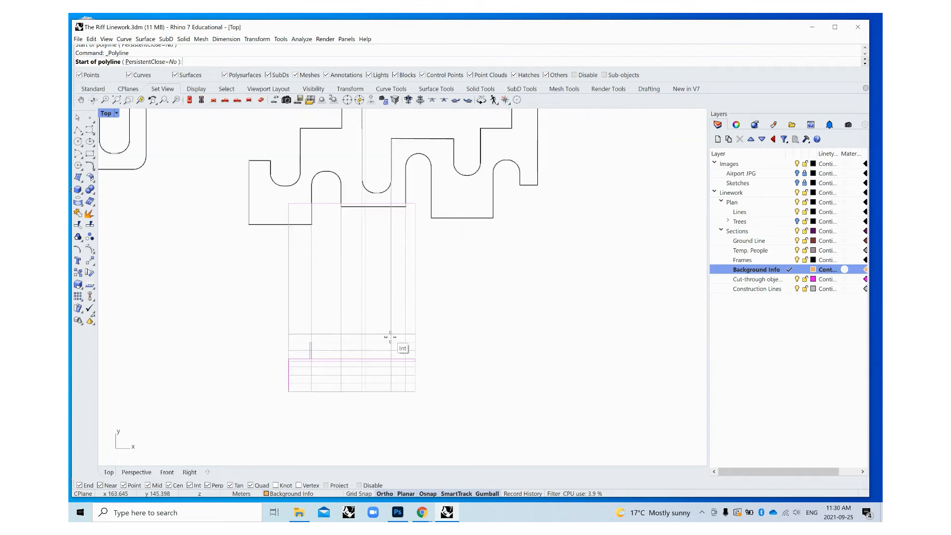
scroll(390, 337, up, 1)
click(261, 361)
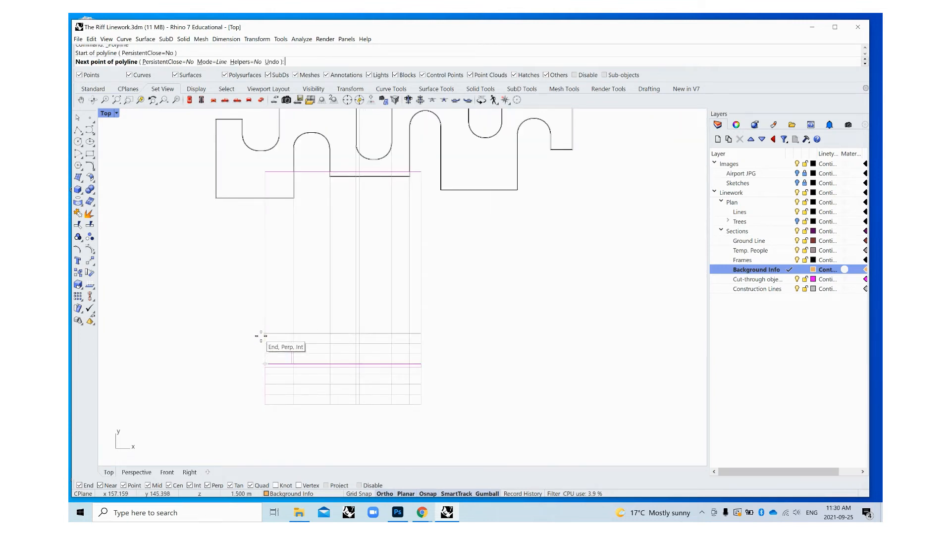
click(263, 335)
click(421, 333)
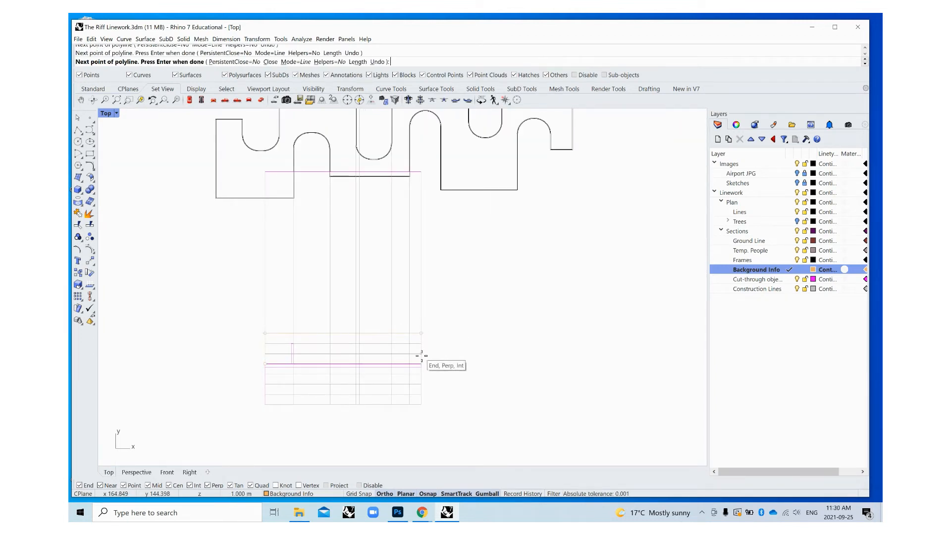
click(421, 364)
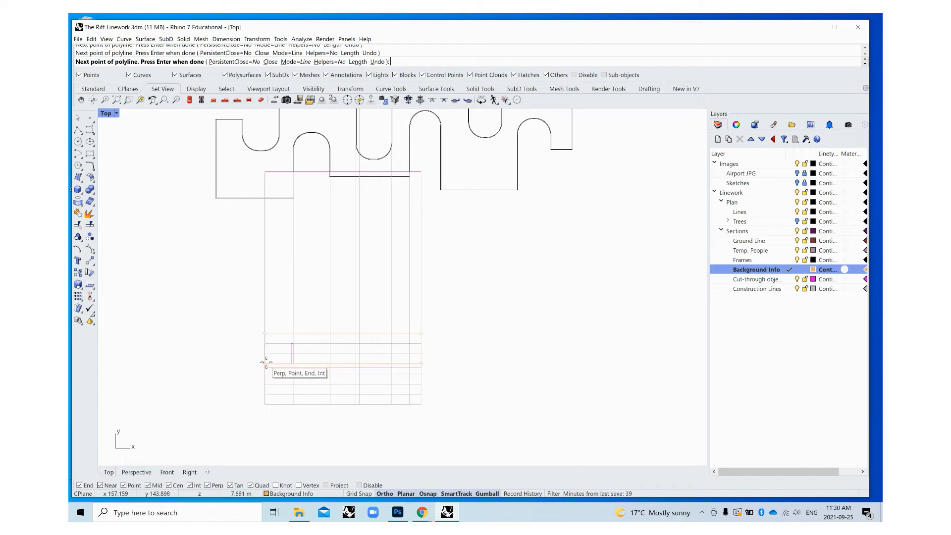
click(262, 362)
Step: Draw a rectangle inside the background outline, from its upper edge down to the 2 m line, with one side on the projected plan-wall line
scroll(338, 366, up, 3)
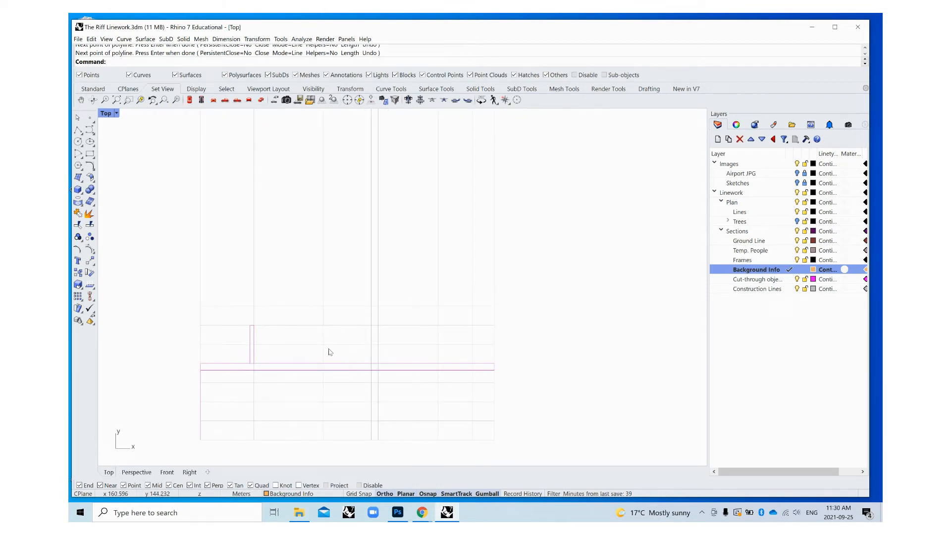
click(90, 154)
scroll(319, 337, down, 5)
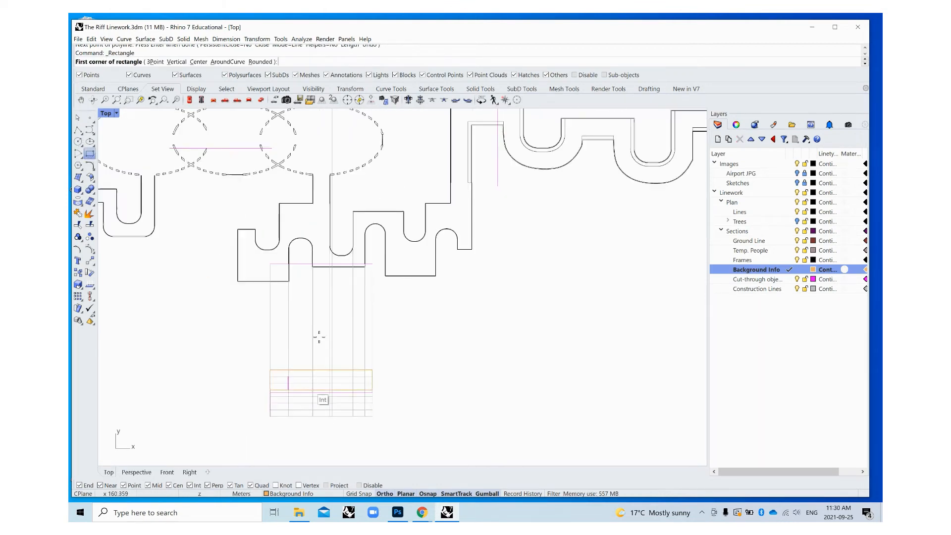
scroll(332, 149, down, 2)
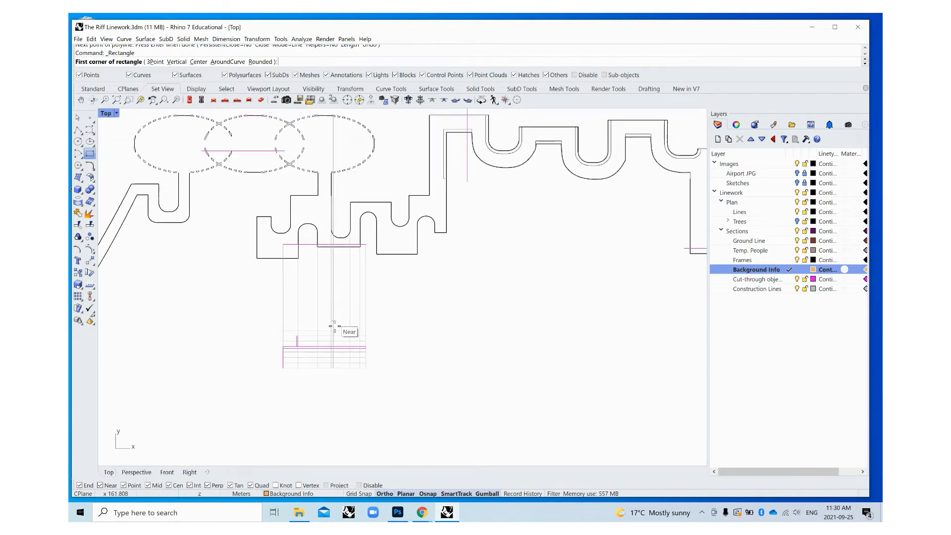
scroll(333, 329, up, 5)
click(329, 342)
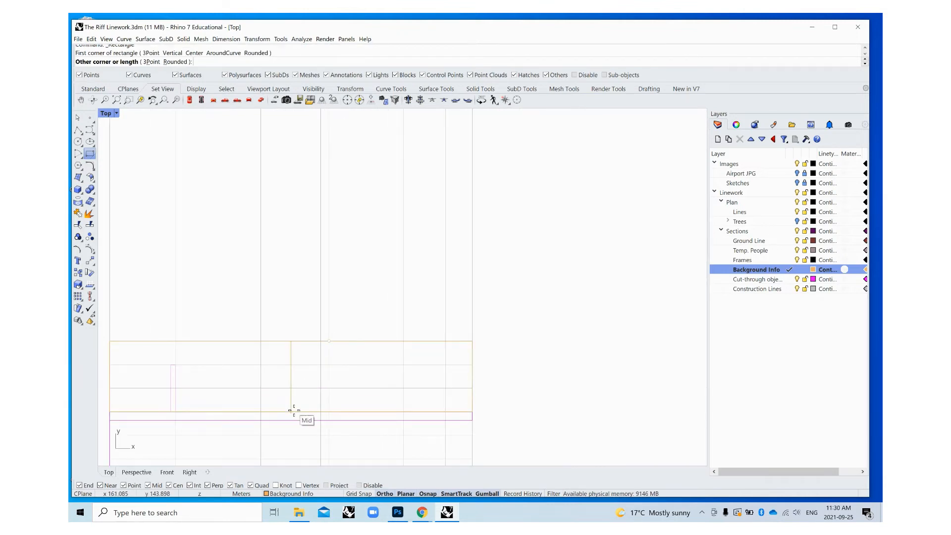
scroll(292, 411, down, 4)
scroll(277, 413, up, 4)
key(Escape)
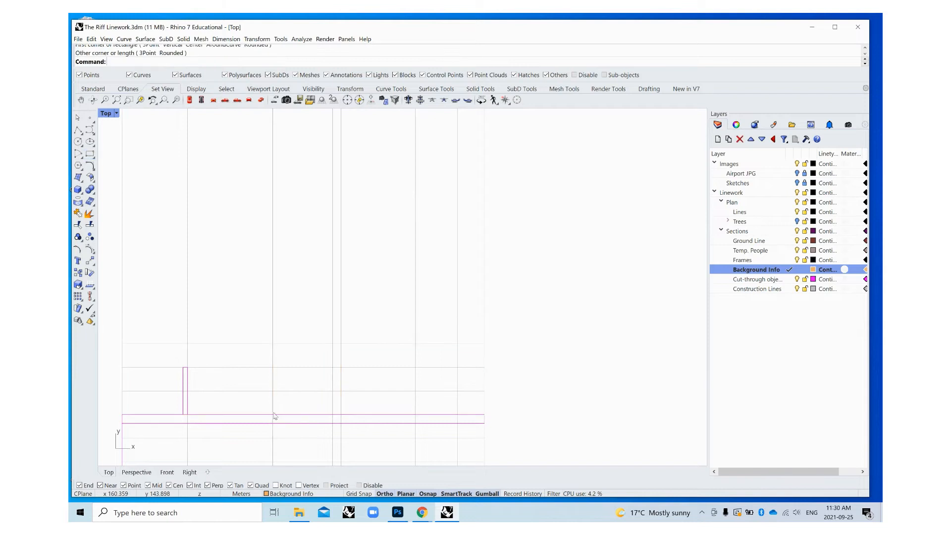
Step: Hide the Construction Lines layer so only the plan and the section linework are displayed
scroll(471, 401, down, 4)
scroll(468, 402, up, 4)
scroll(358, 362, down, 2)
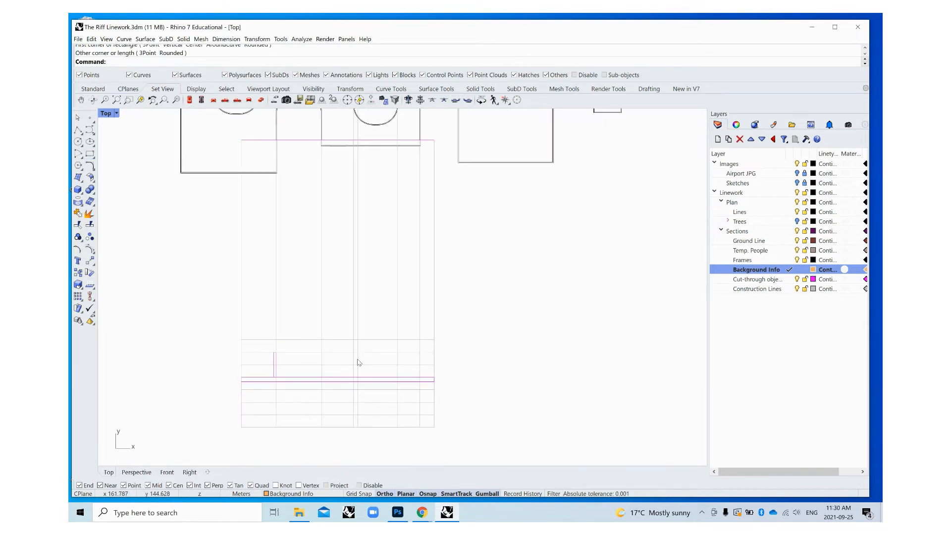
click(797, 289)
scroll(421, 446, down, 5)
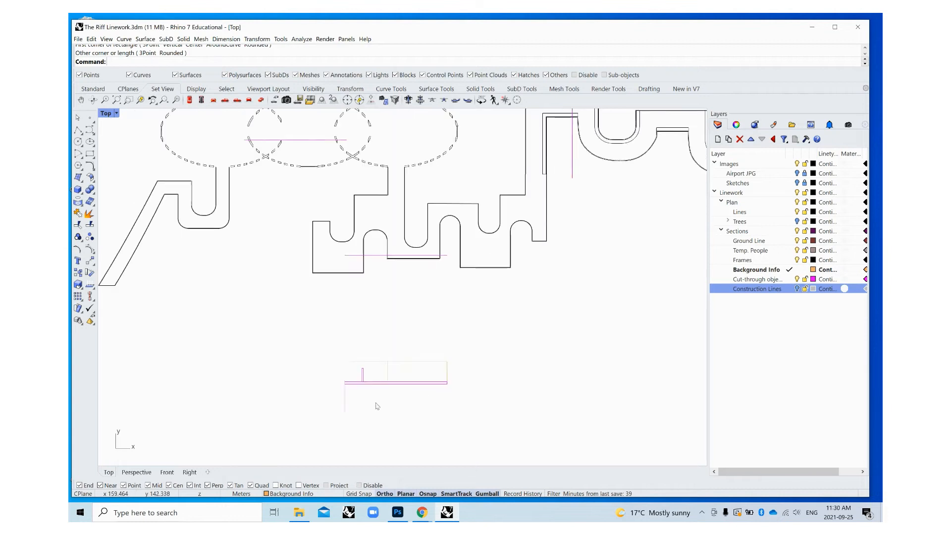
scroll(379, 405, down, 4)
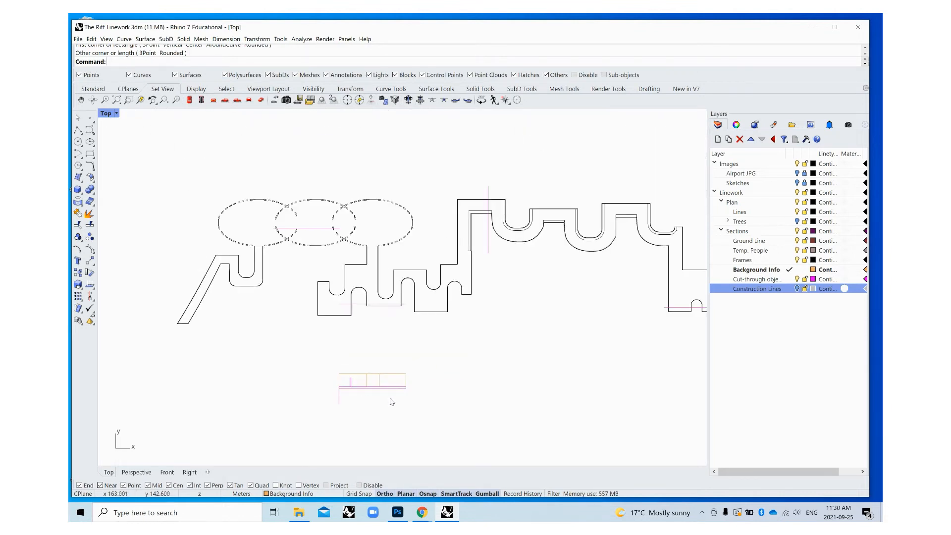
scroll(391, 401, up, 3)
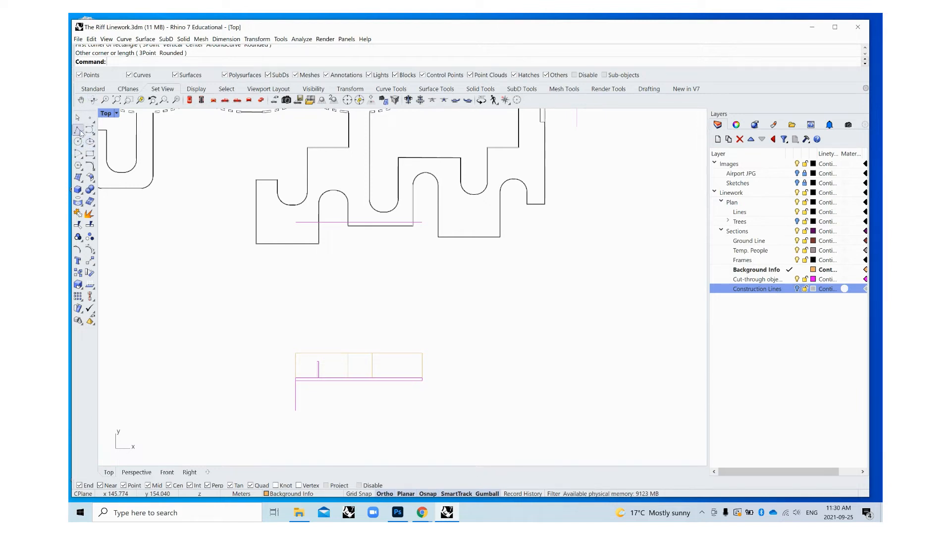
Step: On the Cut-through objects layer, draw two narrow column rectangles from the underside of the slab down to the ground level
click(89, 154)
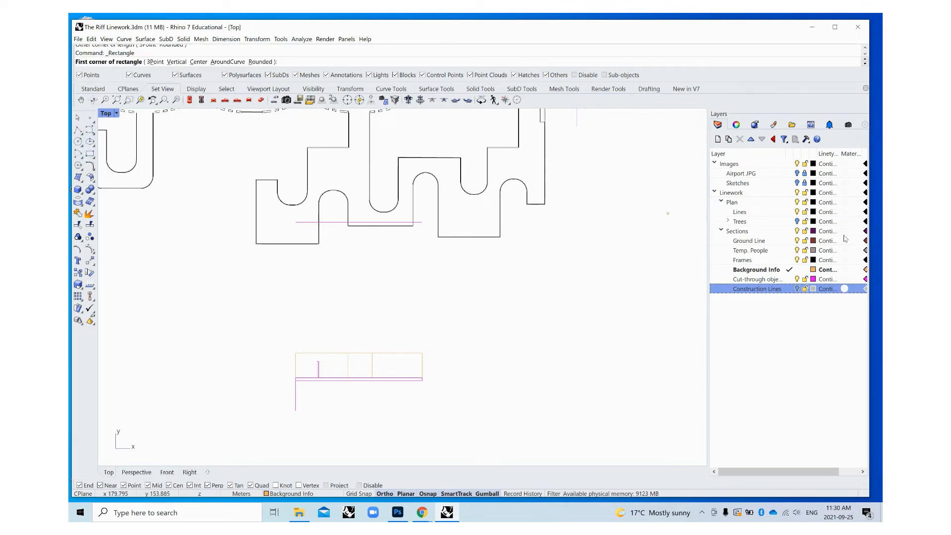
click(791, 280)
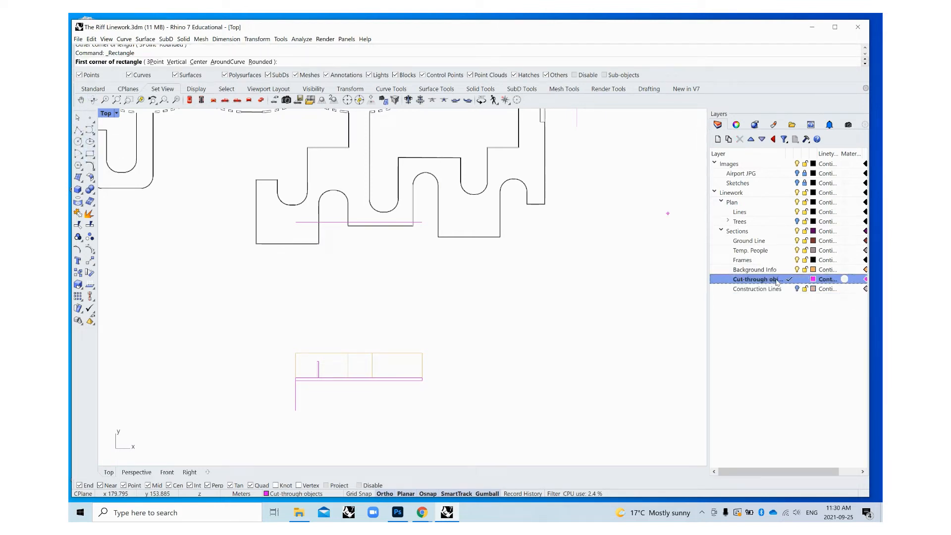
click(327, 380)
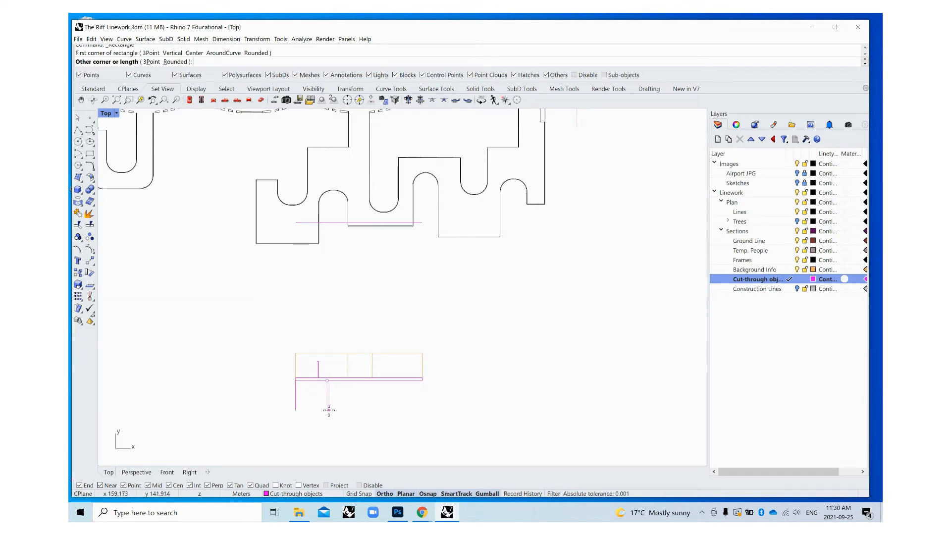
click(328, 410)
key(Return)
click(359, 380)
click(361, 411)
Step: Examine the finished sections in the framed layout, including their columns, slabs, background walls, people and stepped seating, alongside the new section
scroll(419, 420, down, 3)
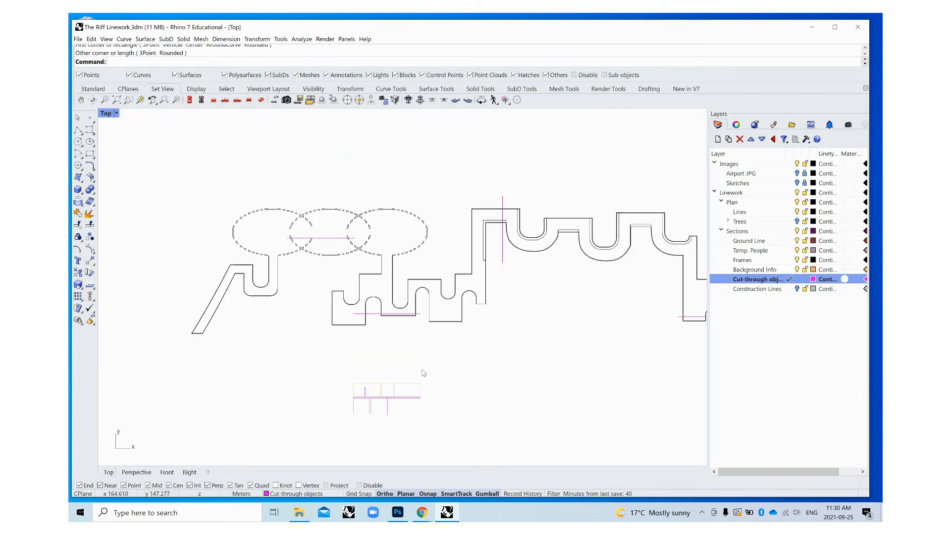
scroll(487, 317, down, 1)
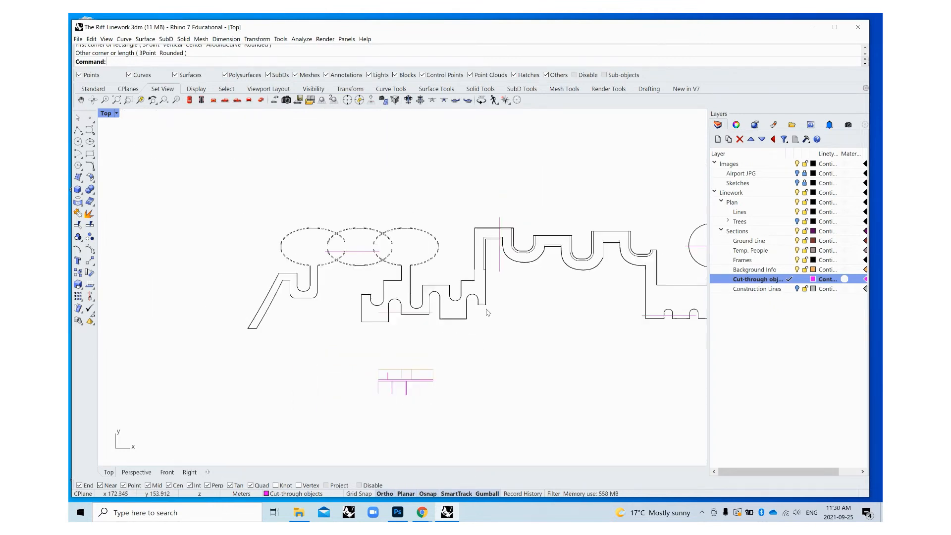
scroll(448, 395, up, 3)
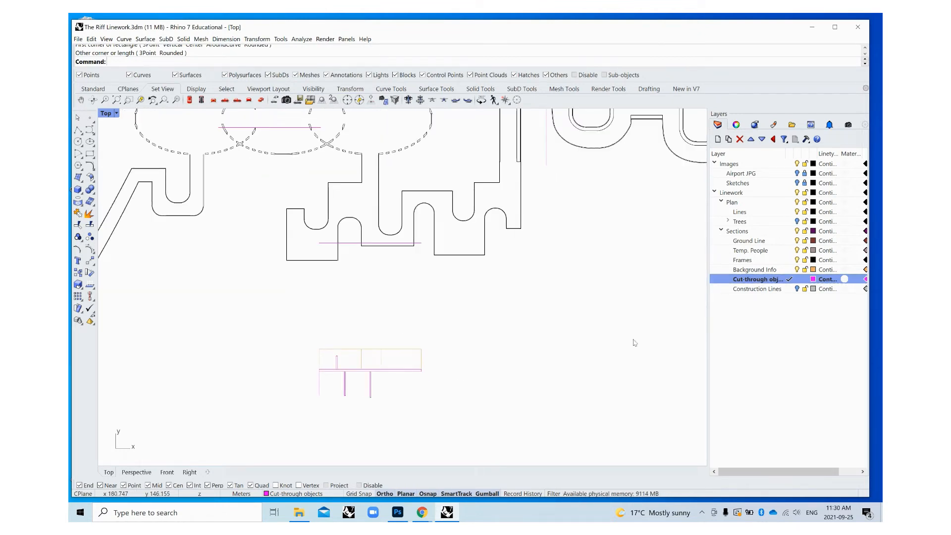
scroll(589, 384, down, 9)
scroll(290, 405, up, 8)
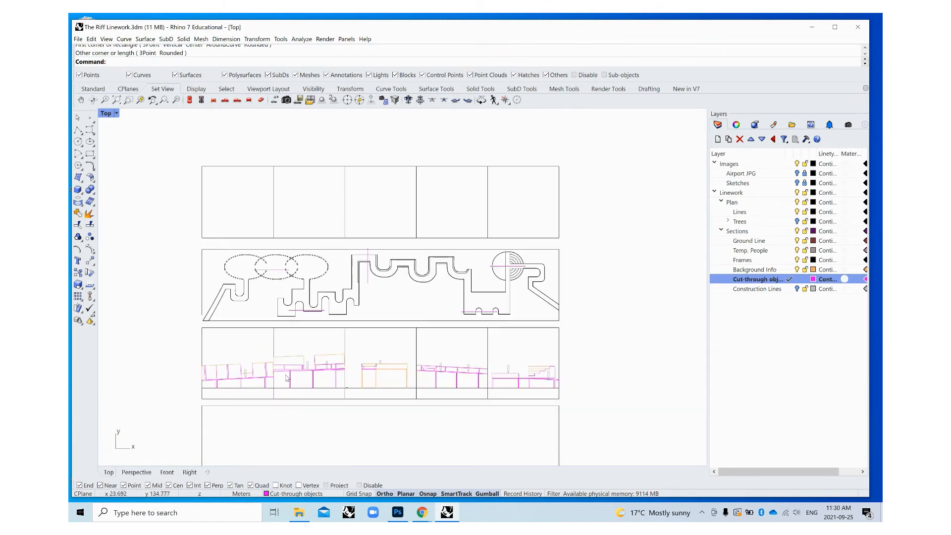
scroll(287, 382, up, 2)
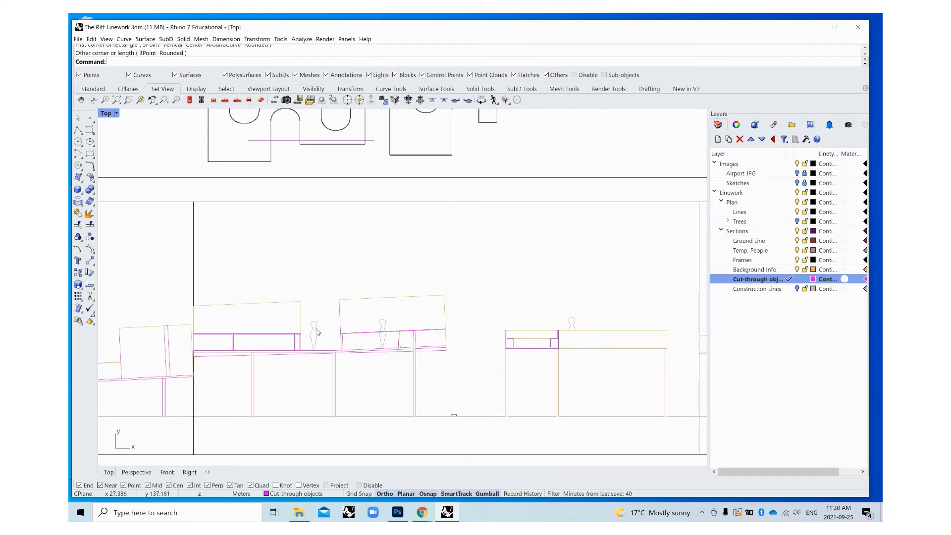
scroll(322, 340, down, 2)
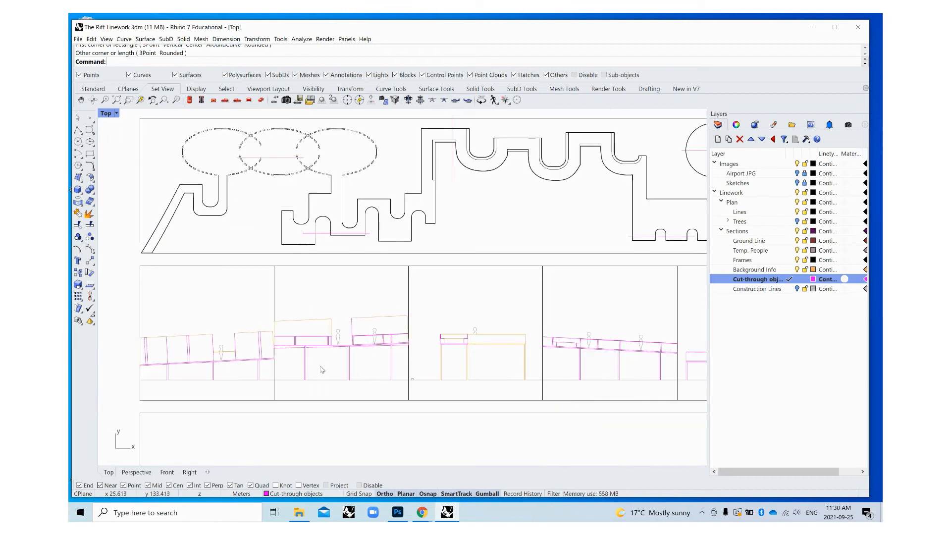
scroll(156, 317, down, 1)
scroll(558, 355, up, 5)
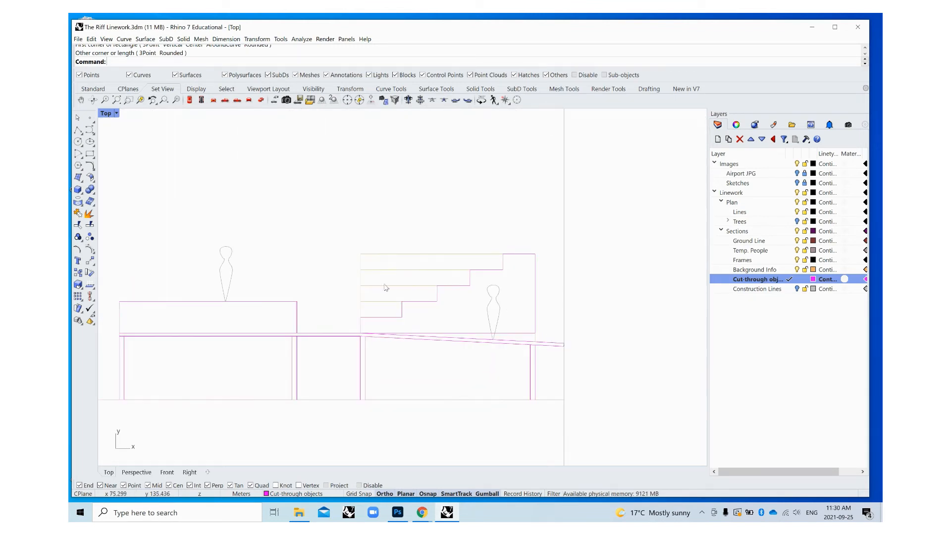
scroll(623, 341, down, 6)
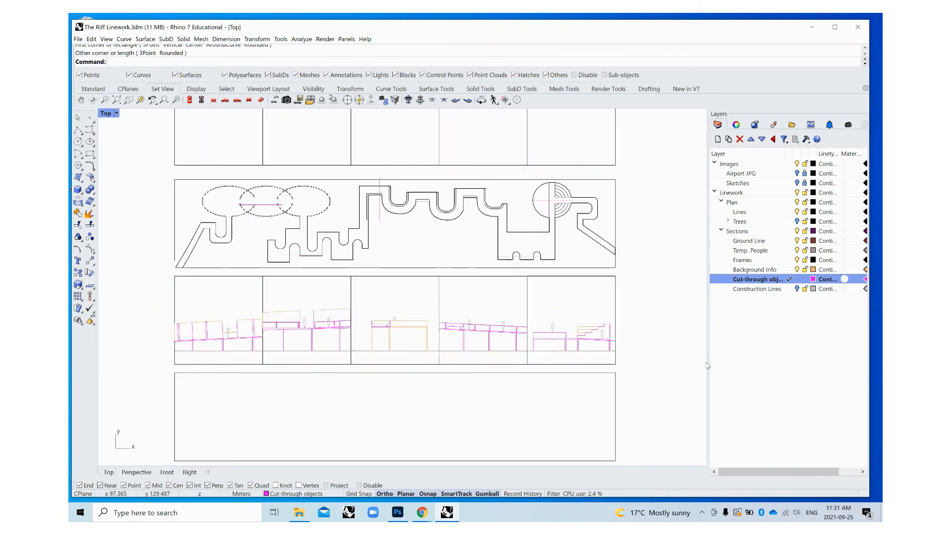
scroll(202, 291, down, 3)
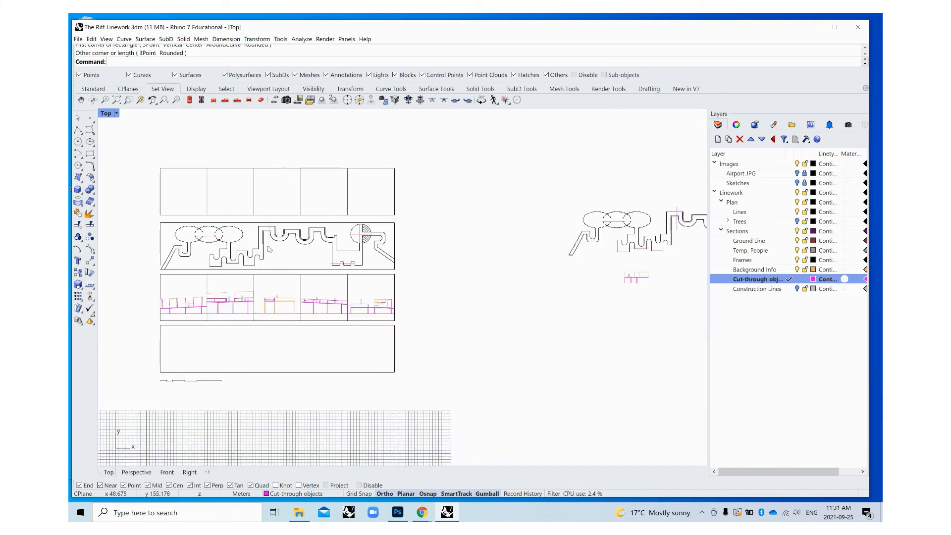
scroll(400, 269, down, 3)
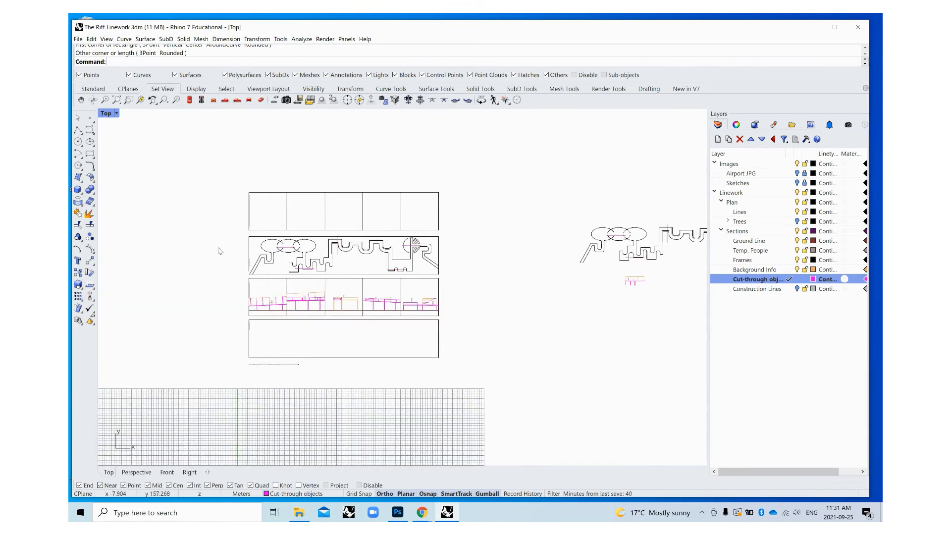
scroll(553, 265, up, 4)
scroll(304, 298, down, 2)
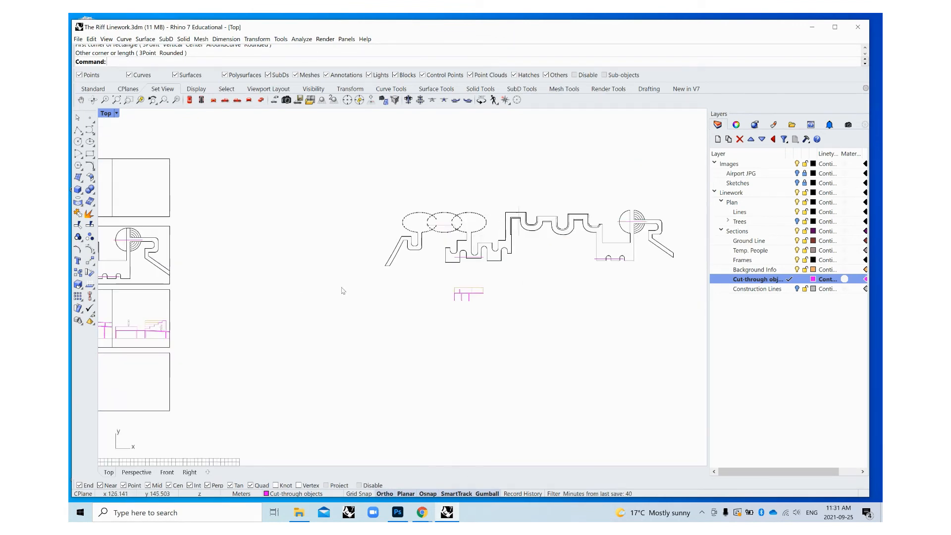
scroll(360, 288, up, 2)
scroll(370, 358, up, 2)
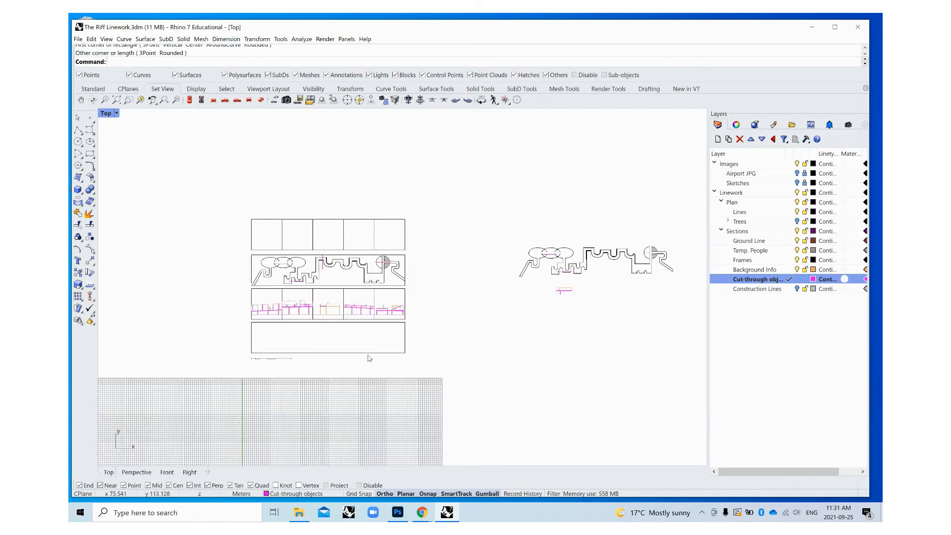
Step: Place the text "0m" as curves with a 1.000 m height below the scale bar's starting end
scroll(256, 360, up, 2)
scroll(256, 359, up, 2)
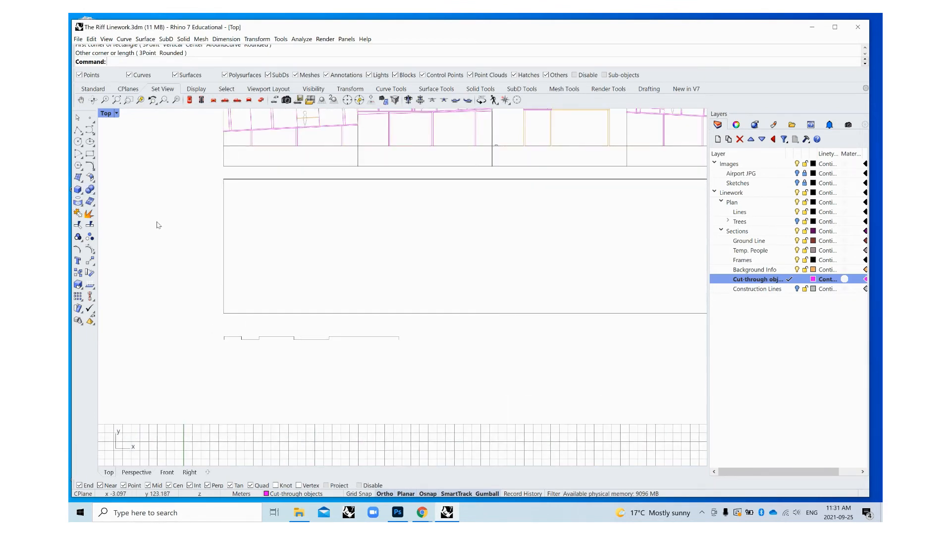
click(81, 260)
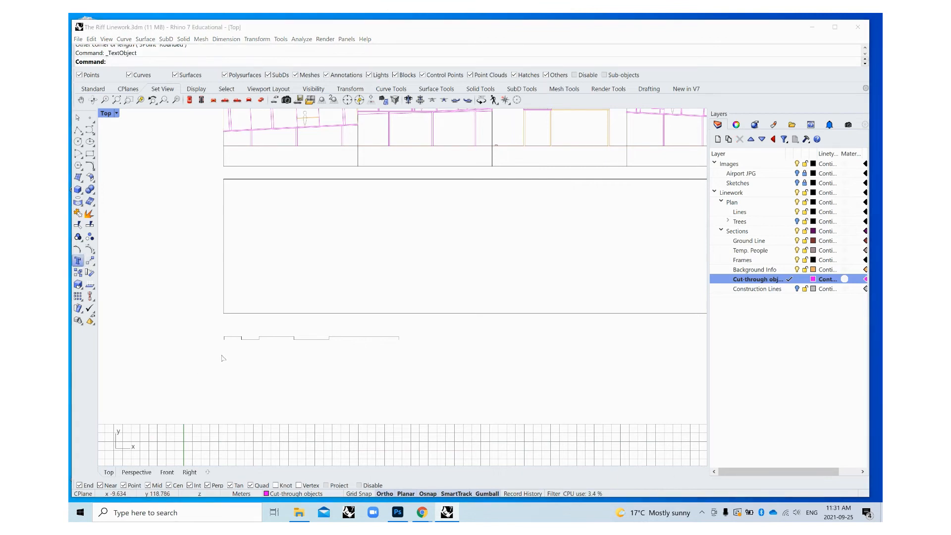
text(0m)
key(Return)
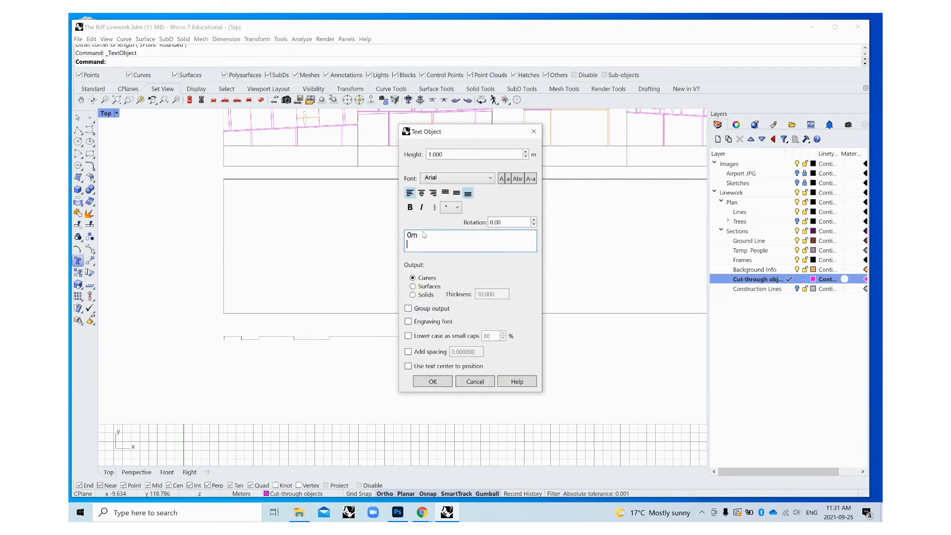
click(433, 382)
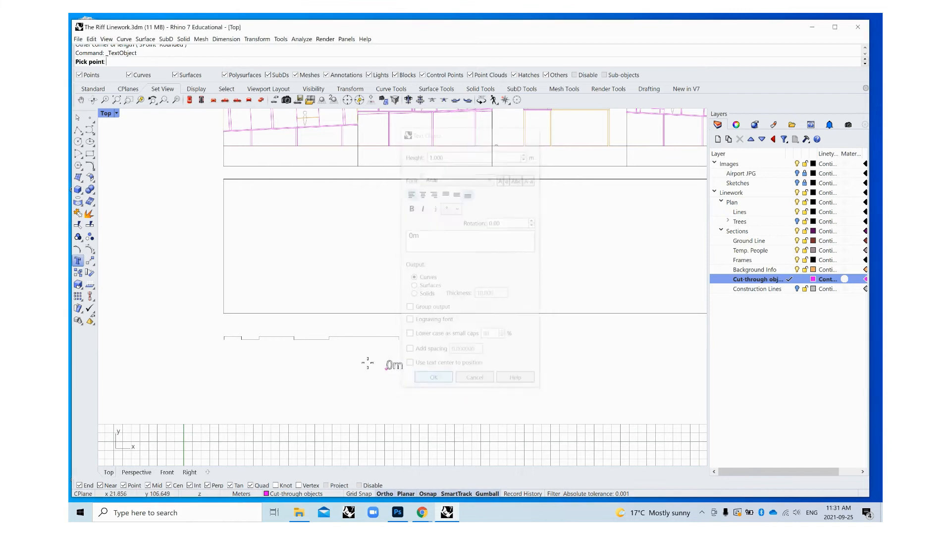
scroll(237, 359, up, 2)
scroll(218, 336, down, 2)
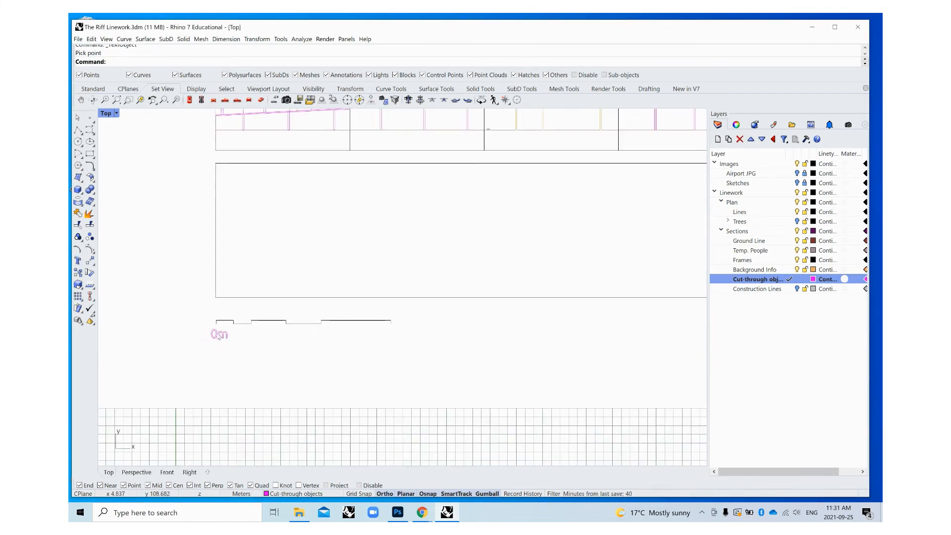
Step: Delete the "0m" text curves below the scale bar
scroll(322, 376, down, 4)
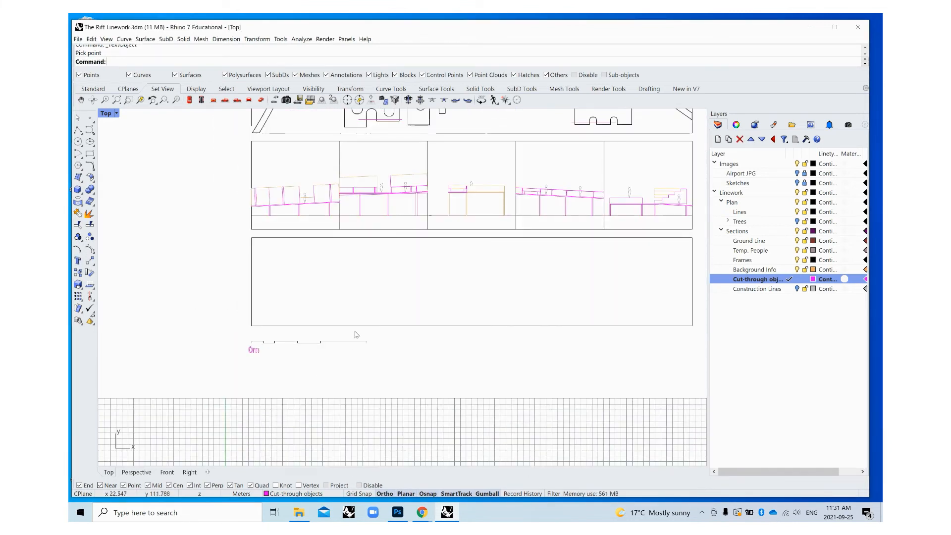
scroll(349, 379, down, 3)
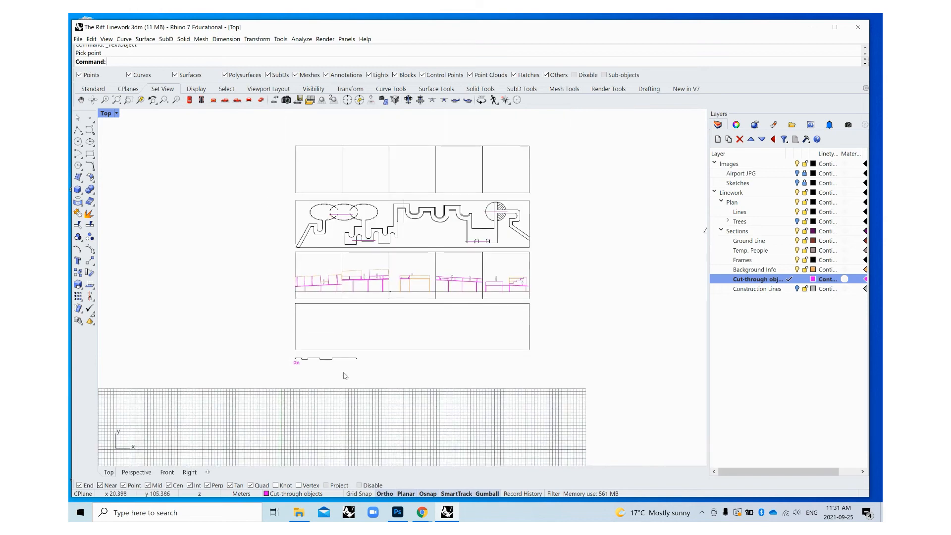
scroll(353, 372, up, 2)
drag(329, 380, 230, 364)
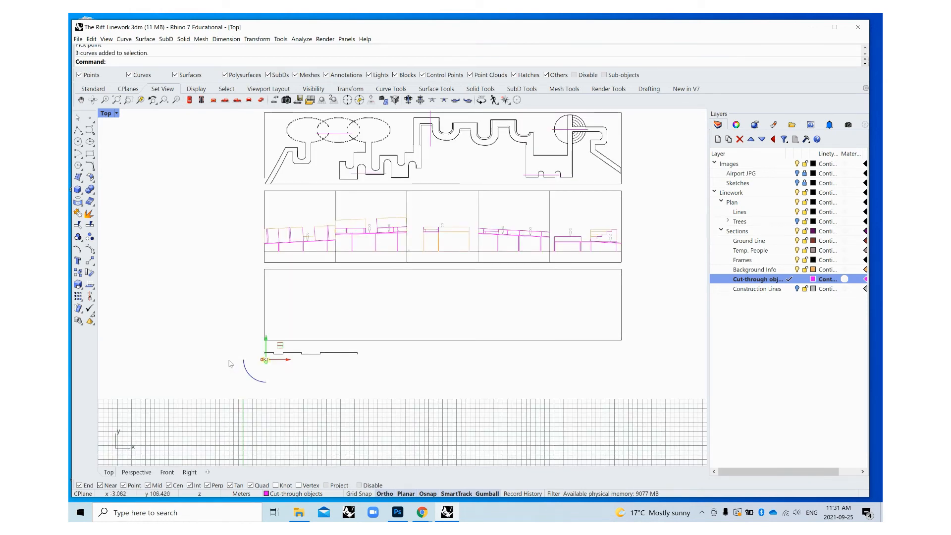
key(Delete)
Step: Check the length of the scale bar's first segment with a trial polyline between its end points
scroll(251, 357, up, 4)
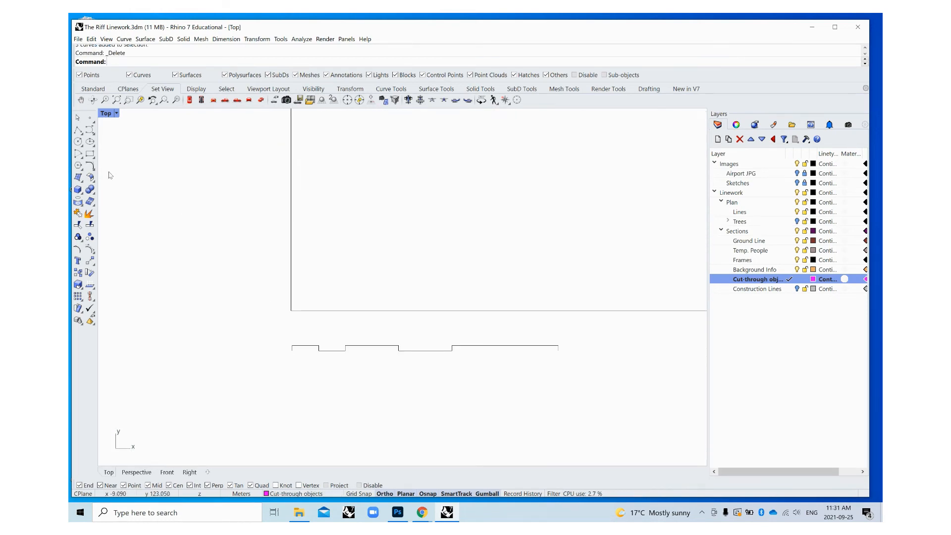
click(79, 129)
click(292, 345)
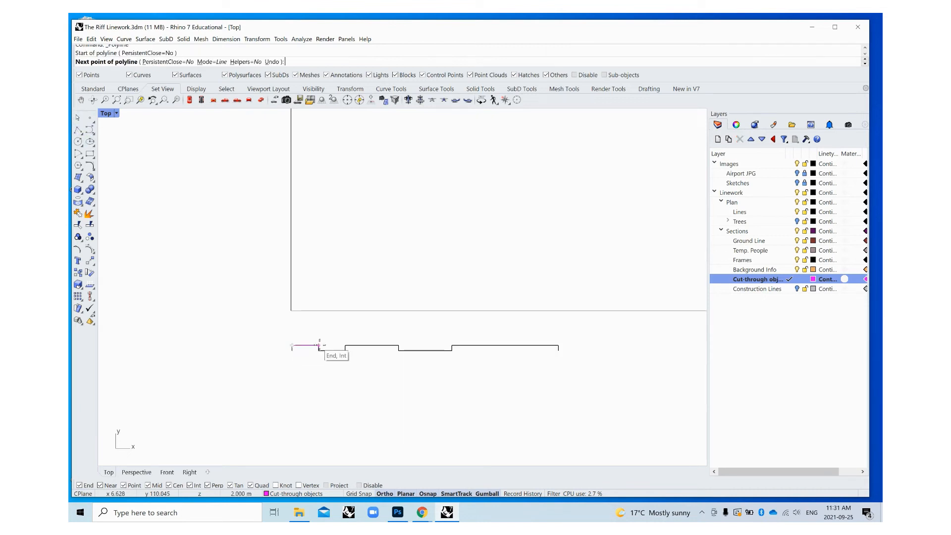
key(Return)
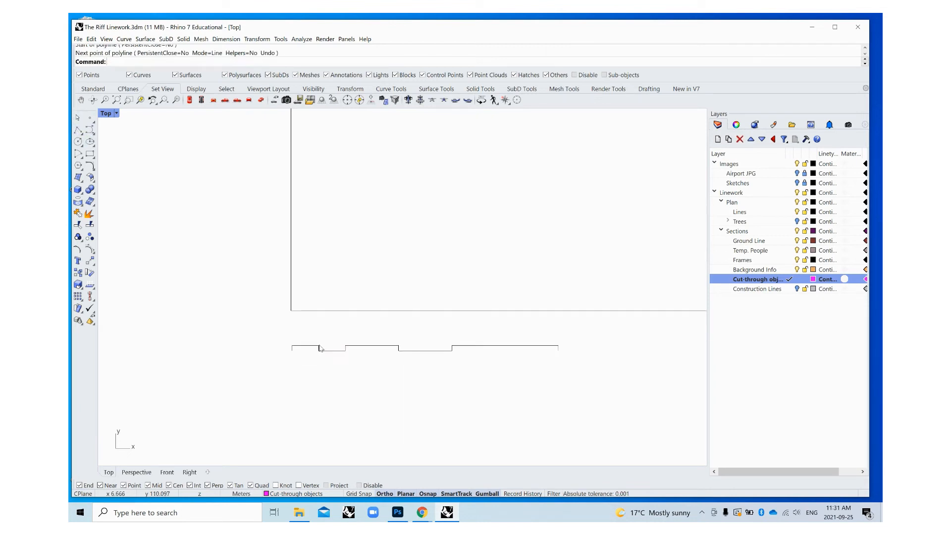
Step: Examine the framed plan and section rows, including the ground line beneath the stepped-seating section
scroll(324, 349, down, 5)
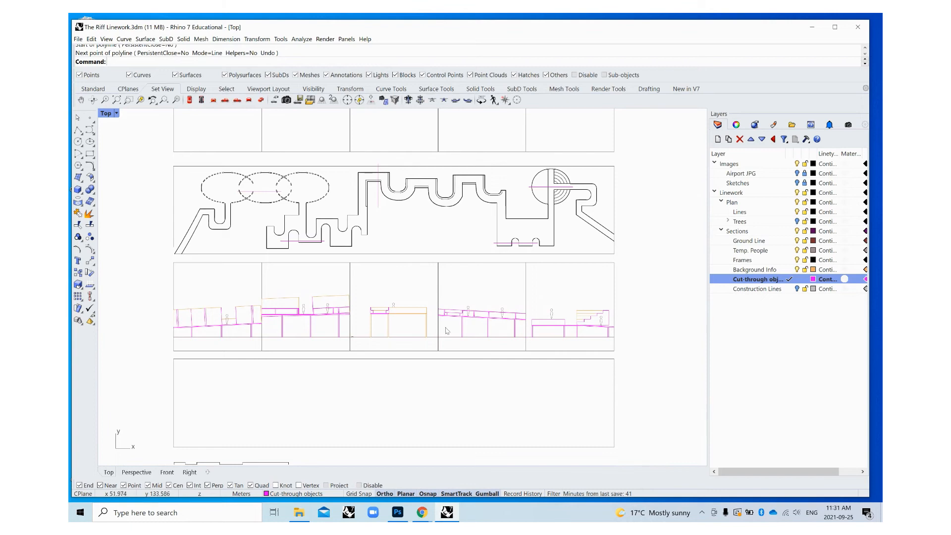
scroll(337, 241, down, 3)
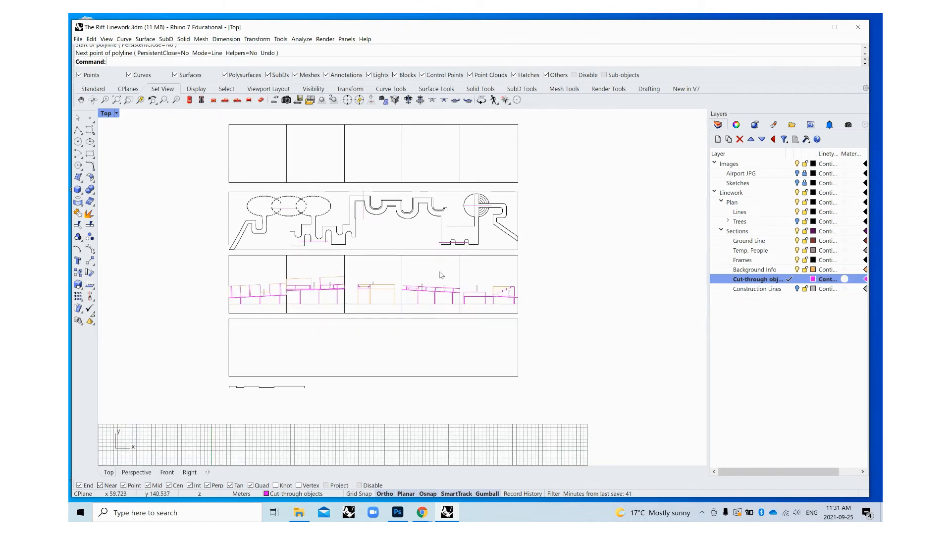
scroll(148, 283, down, 2)
scroll(196, 282, up, 4)
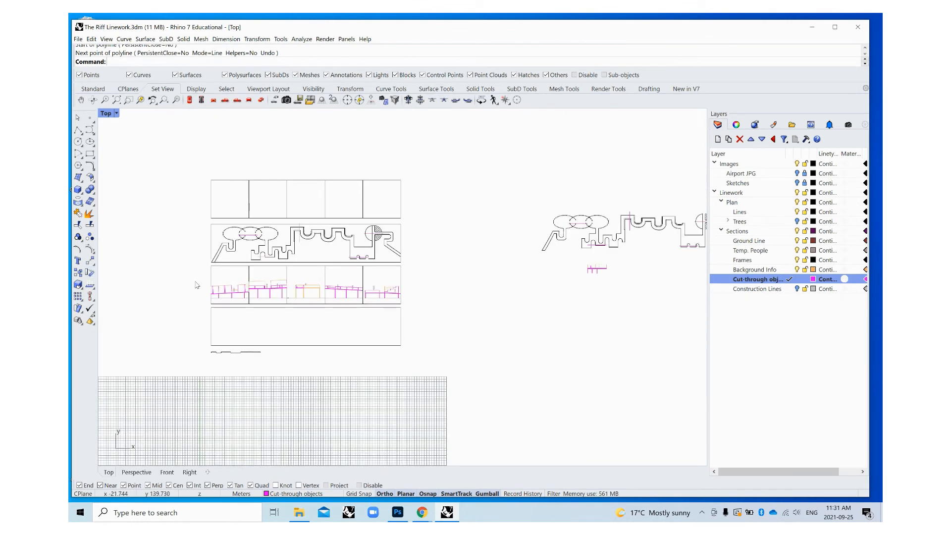
scroll(354, 319, up, 5)
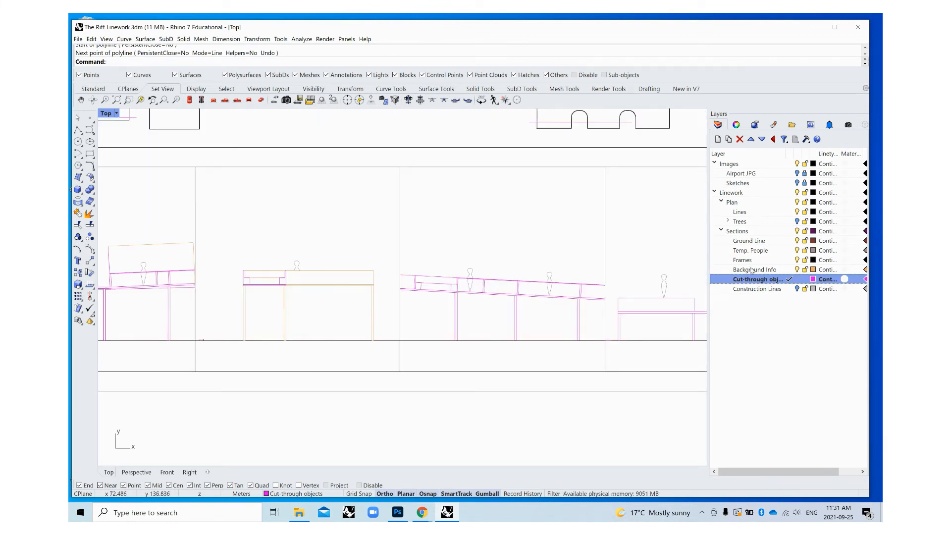
scroll(434, 303, down, 2)
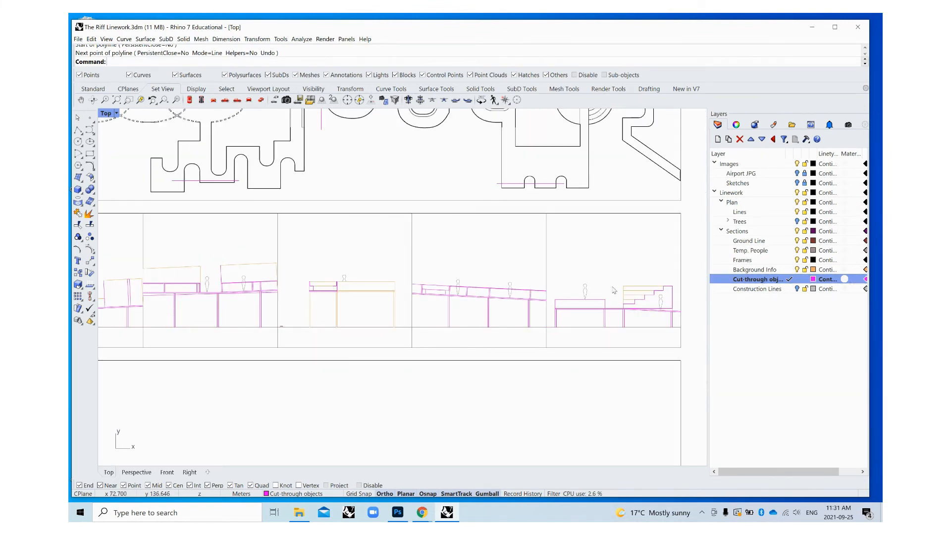
click(657, 328)
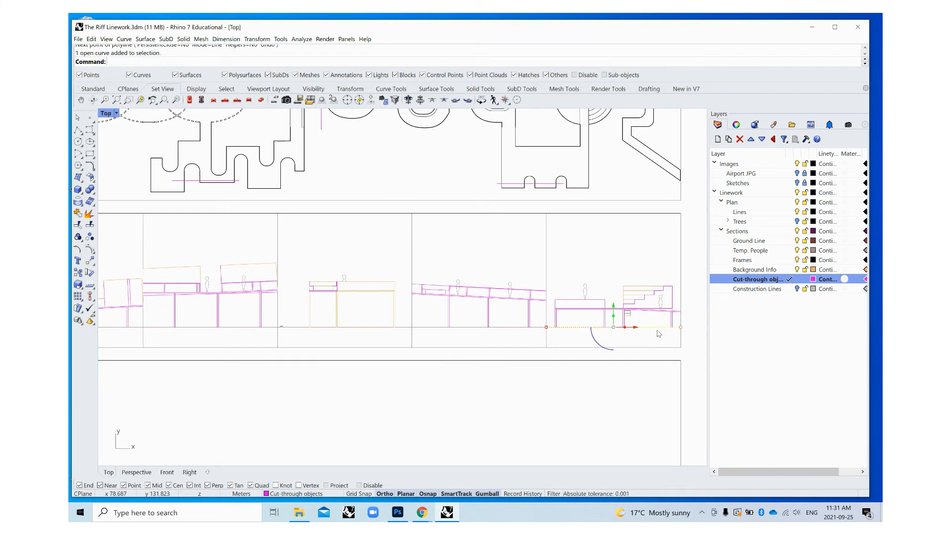
key(Escape)
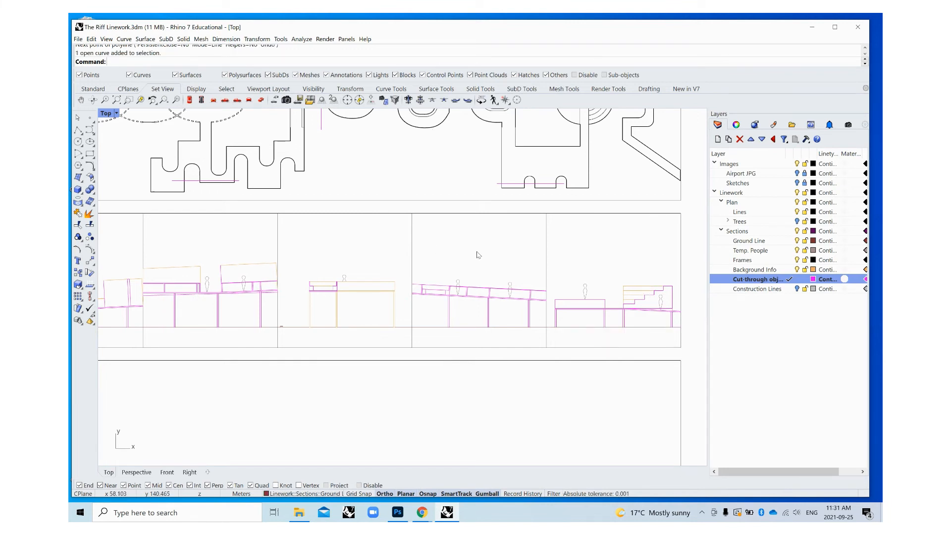
scroll(495, 317, down, 4)
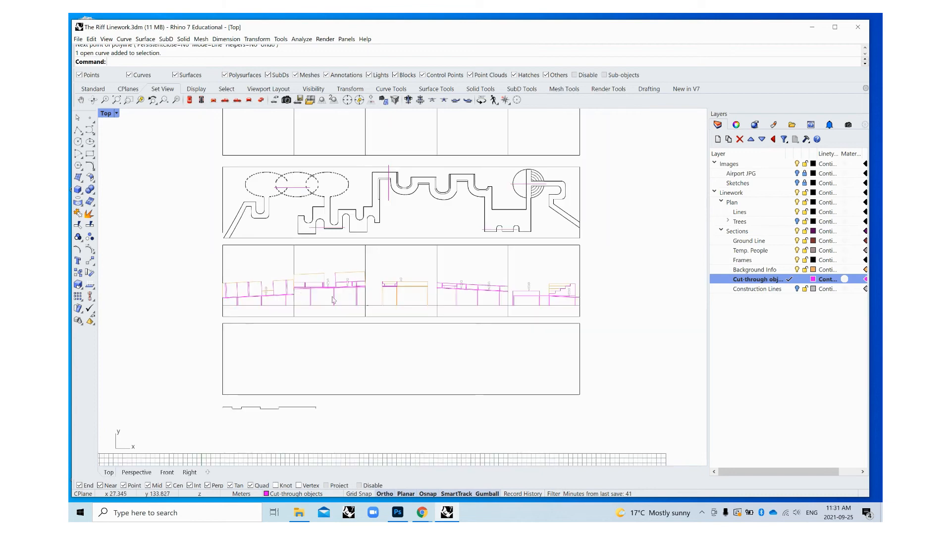
Step: Move the complete framed layout with its scale bar straight down onto the grid, just above the origin's X axis
scroll(465, 288, down, 3)
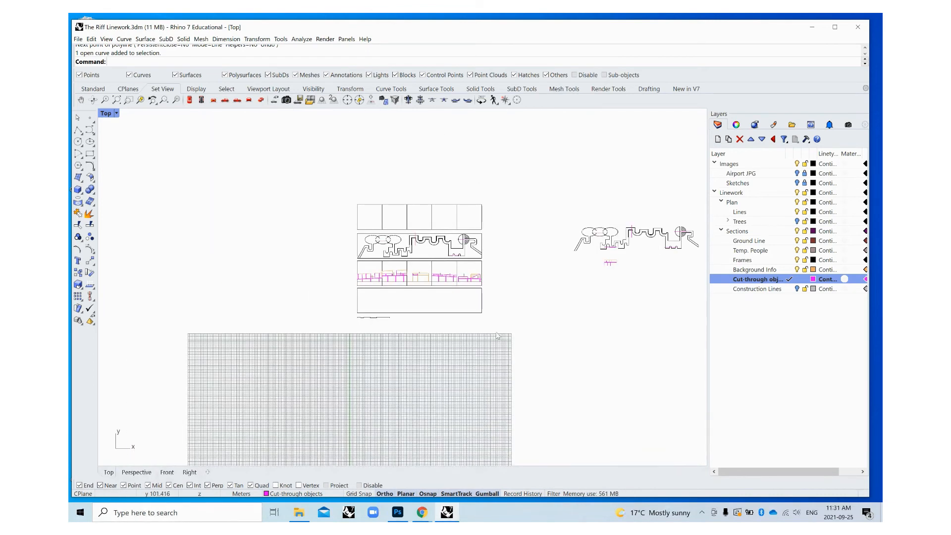
drag(498, 332, 305, 184)
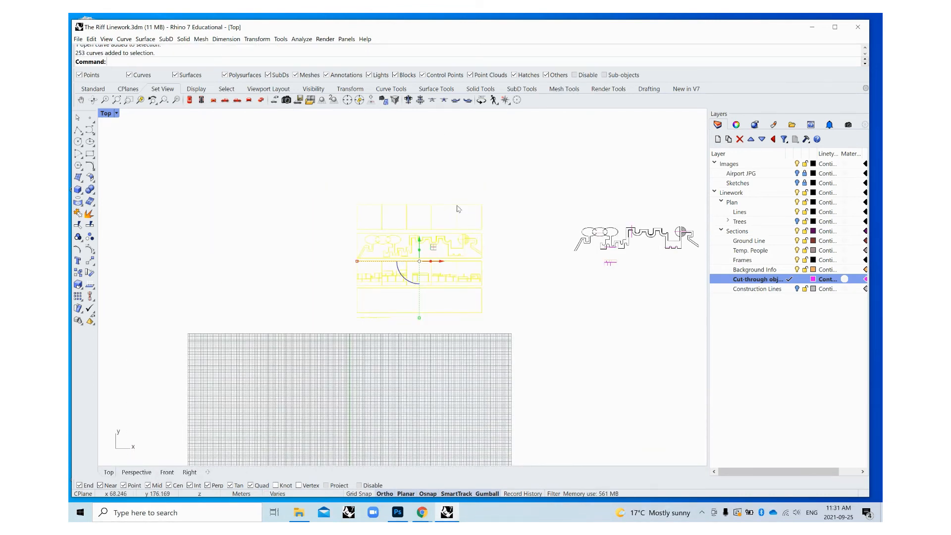
scroll(451, 198, down, 3)
drag(431, 207, 431, 300)
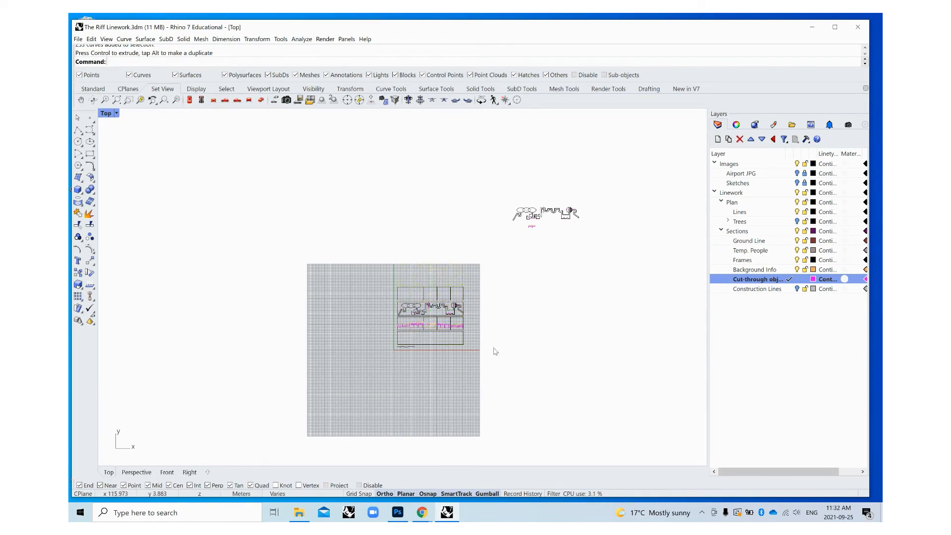
key(Escape)
Step: Export the framed section row together with the scale bar as an Adobe Illustrator file named Test Section in the Illustrated Sections folder
scroll(451, 333, up, 6)
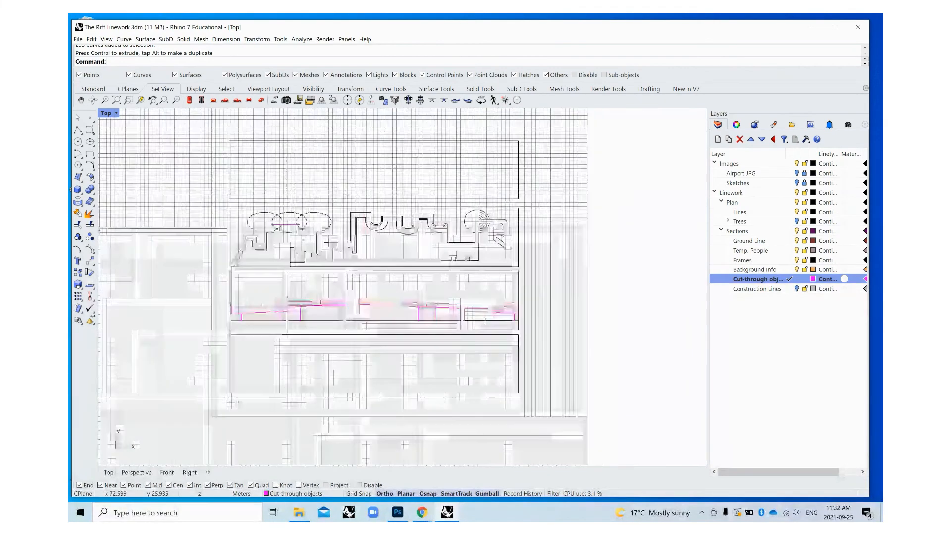
scroll(502, 311, down, 2)
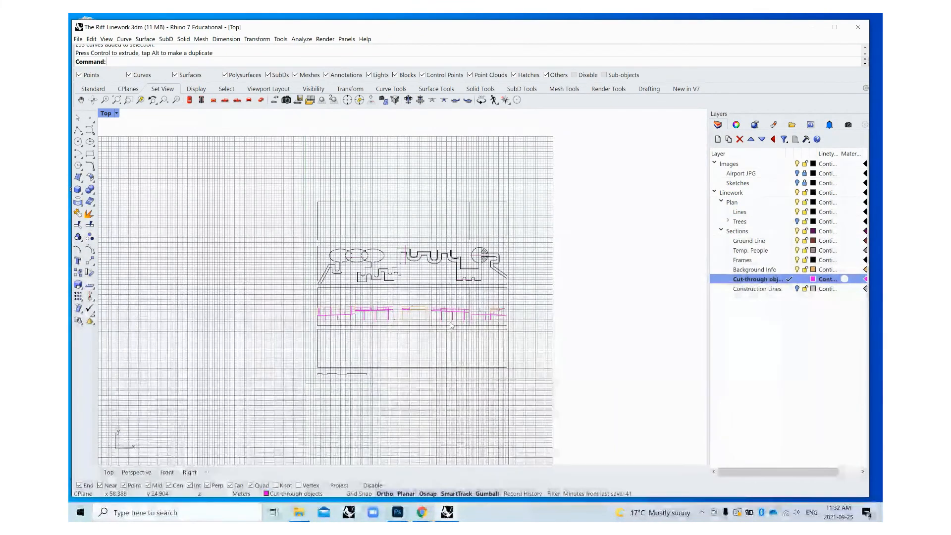
scroll(448, 319, up, 4)
scroll(568, 315, down, 2)
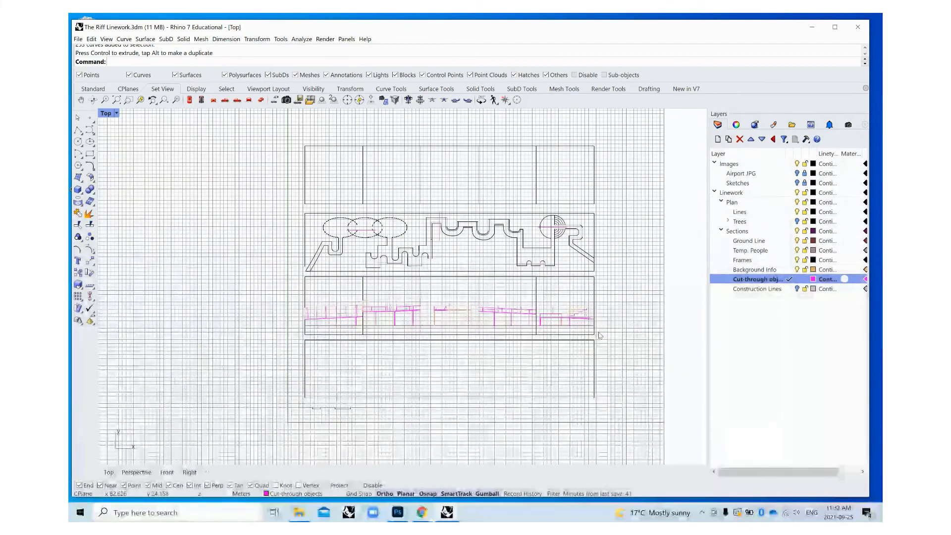
drag(600, 336, 296, 280)
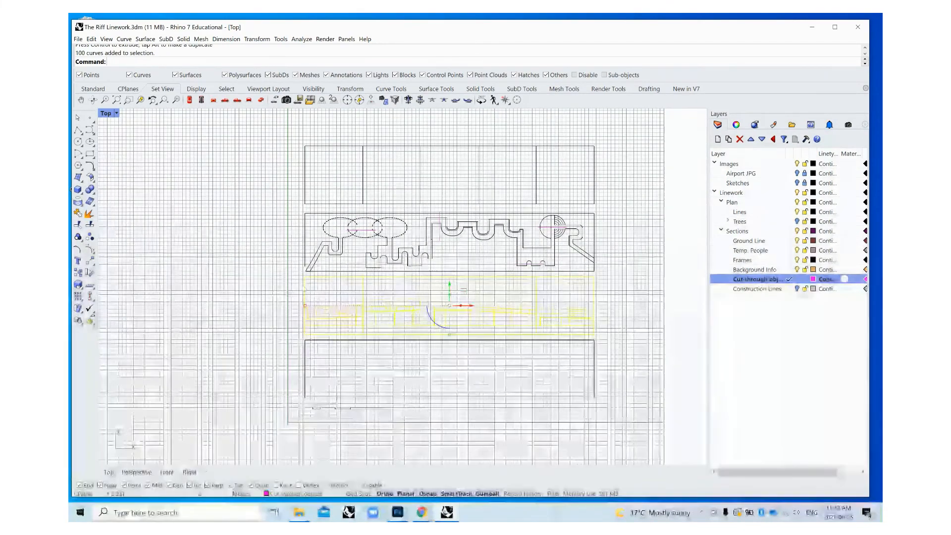
scroll(363, 411, up, 2)
shift+click(263, 409)
scroll(264, 408, down, 3)
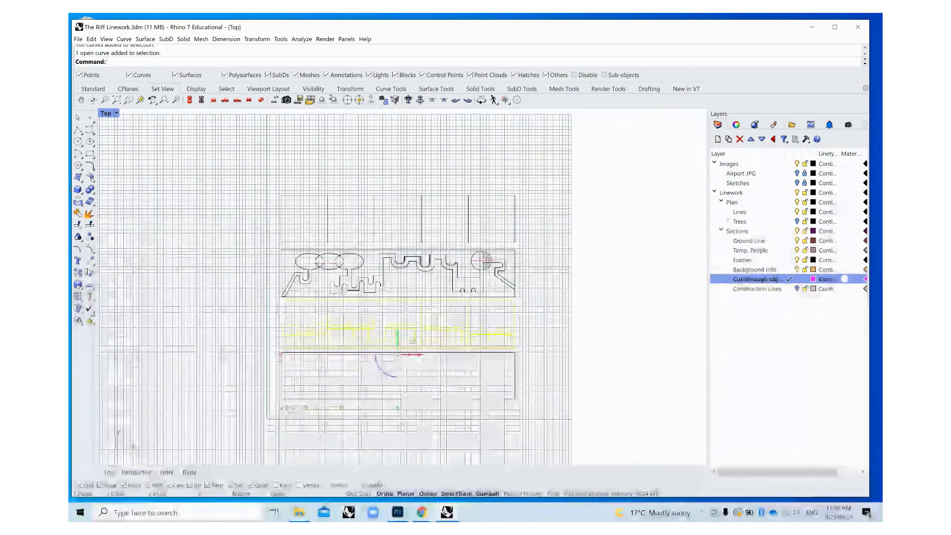
click(78, 40)
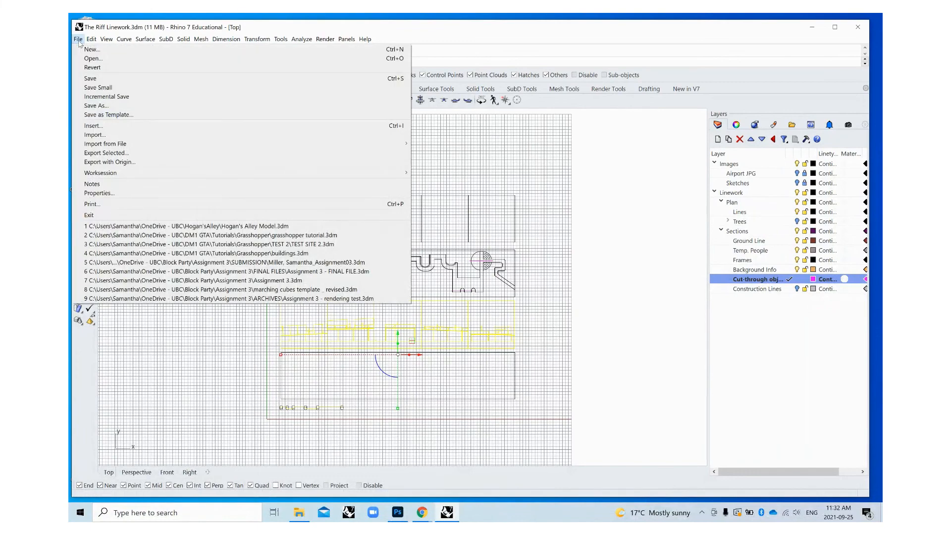
click(105, 154)
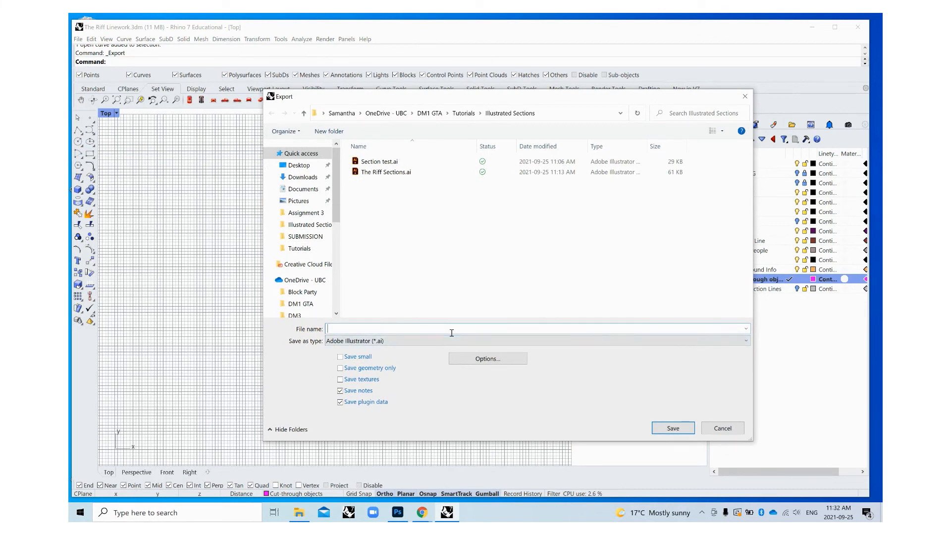
text(Test Section)
click(435, 341)
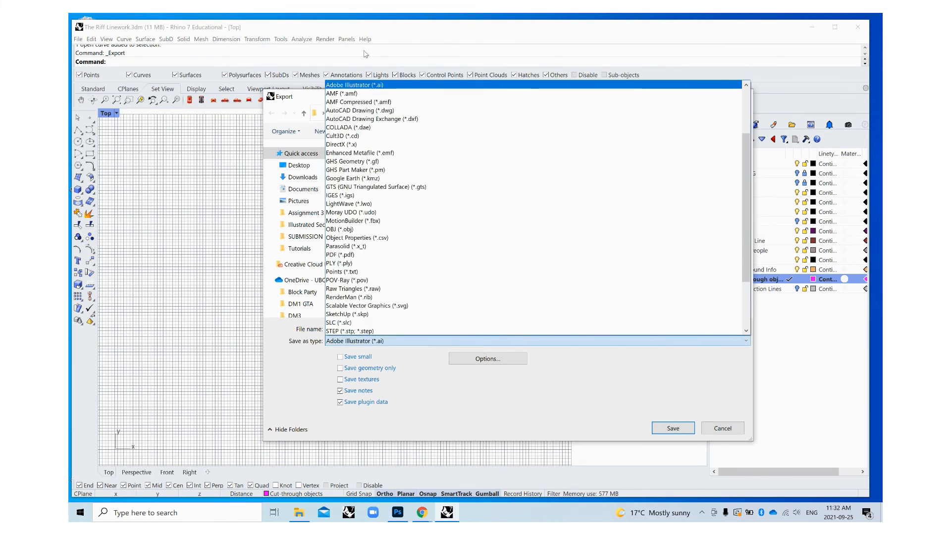
click(355, 85)
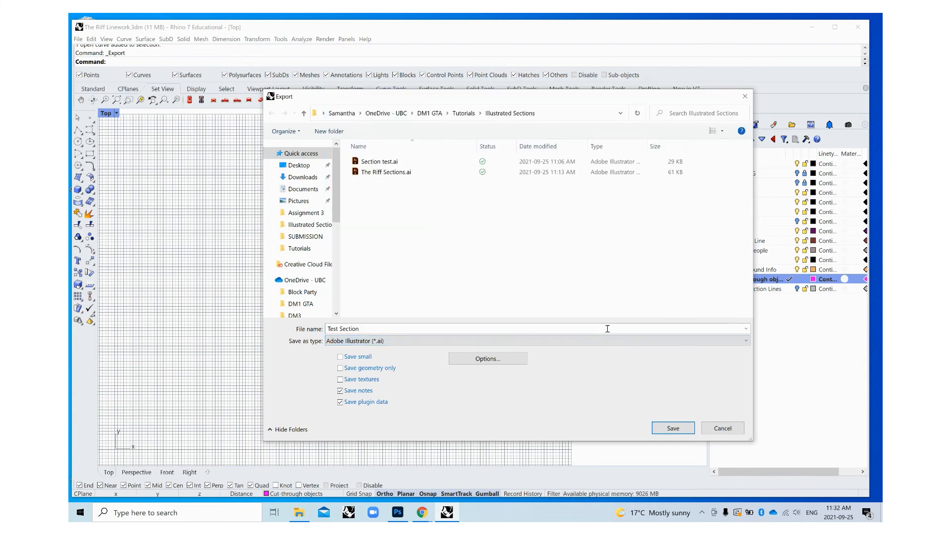
click(679, 425)
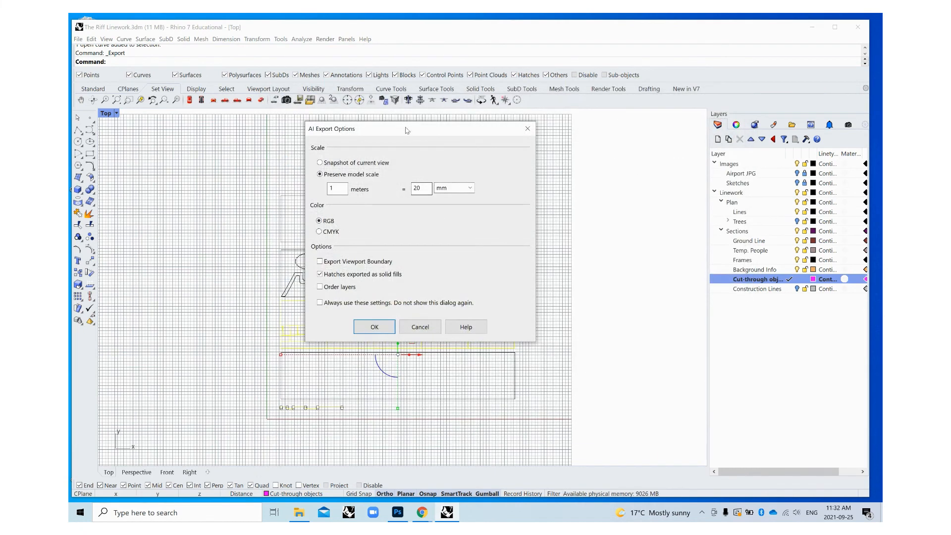
Step: Preserve the model scale at 1 meter = 20 mm with RGB colour and complete the Illustrator export
drag(406, 132, 412, 140)
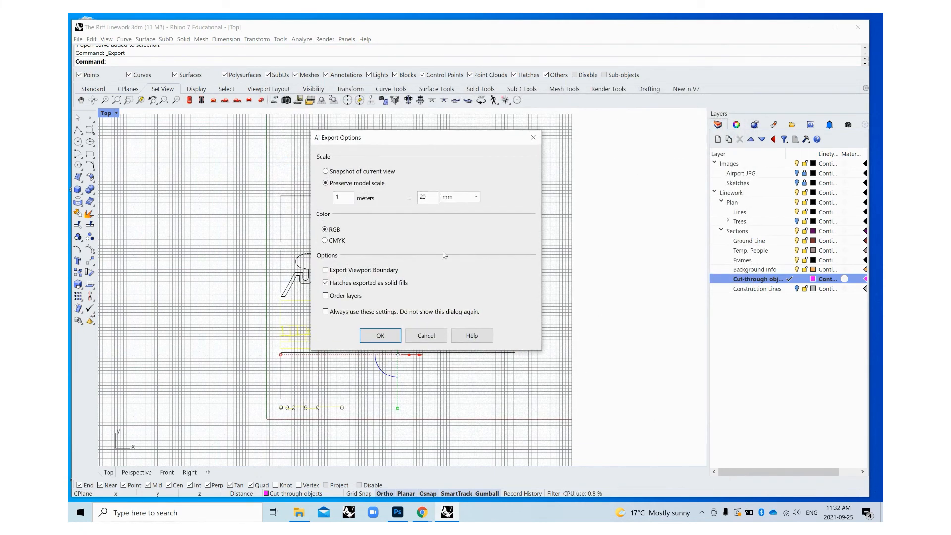
click(347, 173)
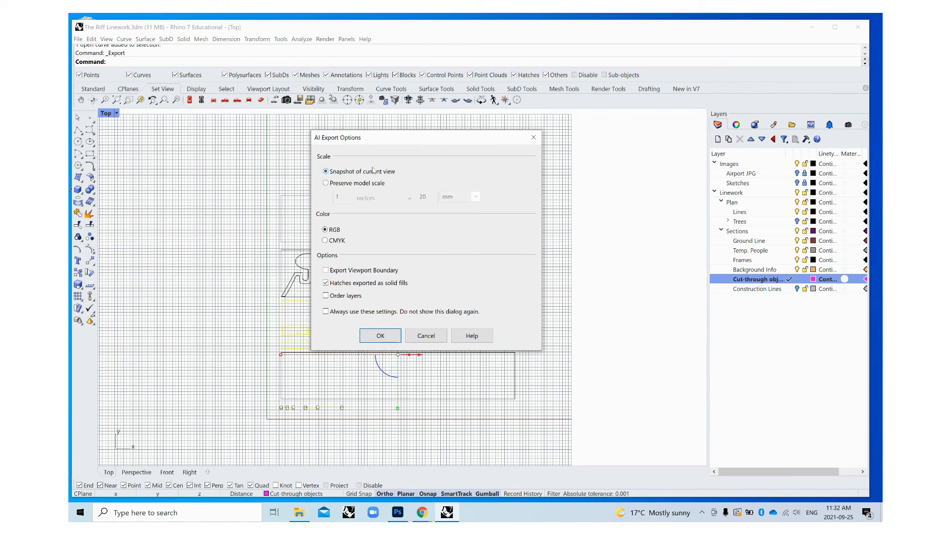
click(373, 184)
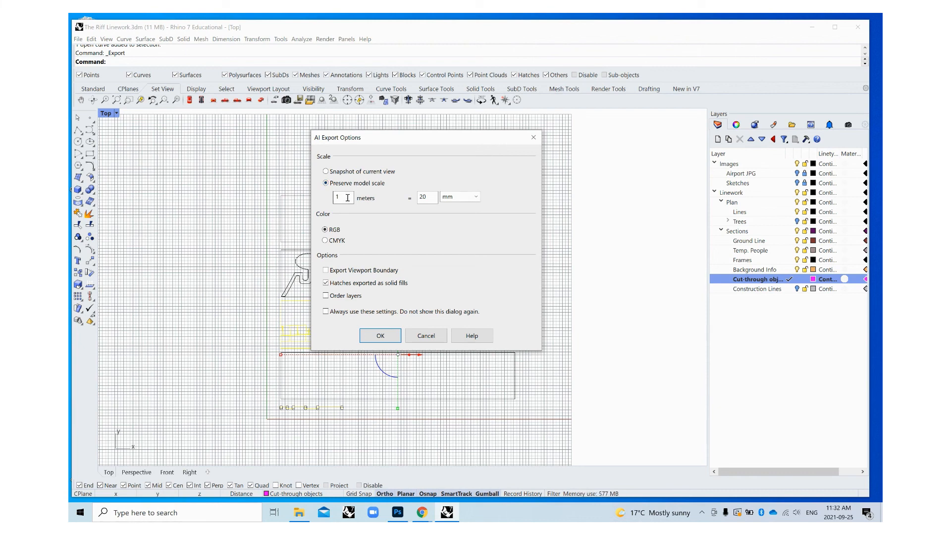
double_click(453, 198)
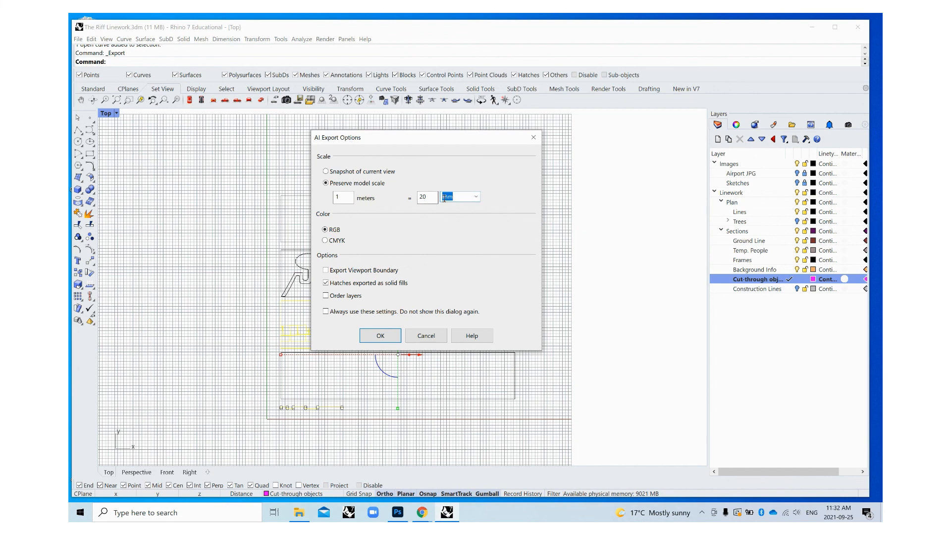
click(476, 198)
click(507, 201)
click(379, 336)
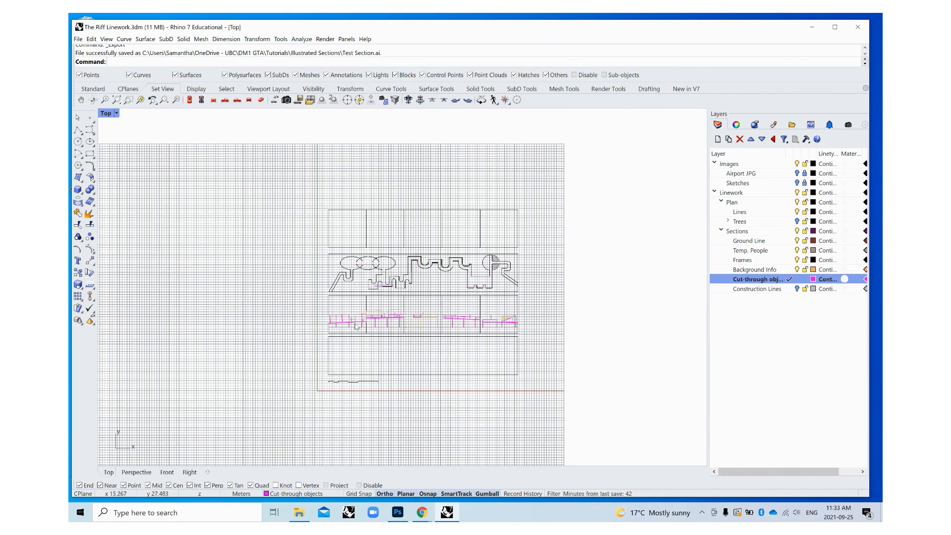
scroll(448, 311, up, 4)
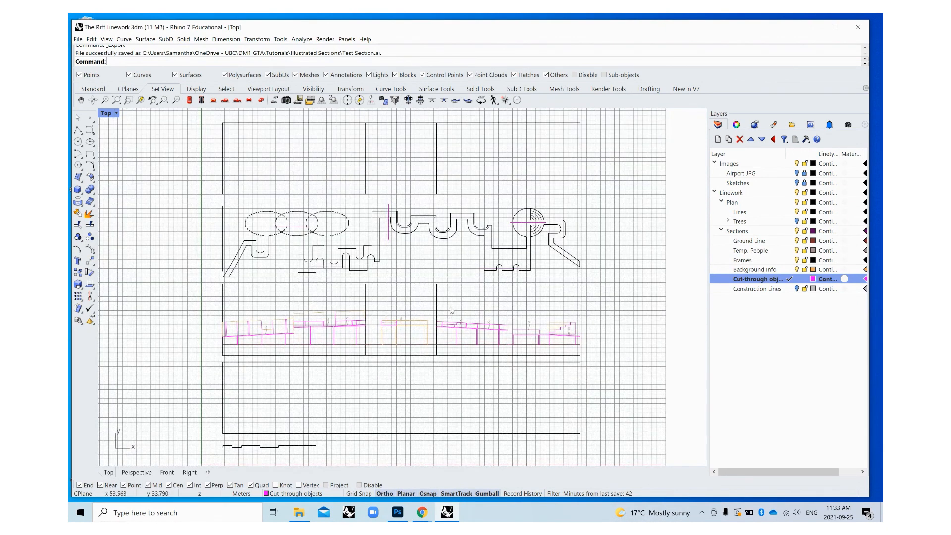